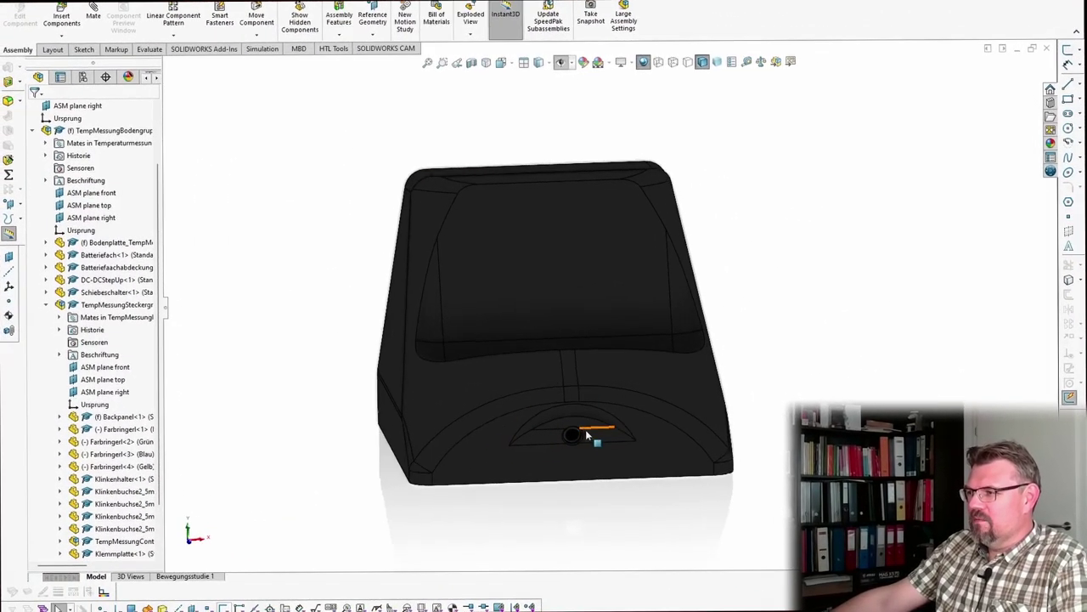
- Make the outer housing TempMessungGehaeuse transparent and hide it to expose the internal components
{"action": "scroll", "coordinate": [569, 430], "scroll_direction": "up", "scroll_amount": 5}
{"action": "middle_click_drag", "start_coordinate": [583, 446], "coordinate": [535, 321]}
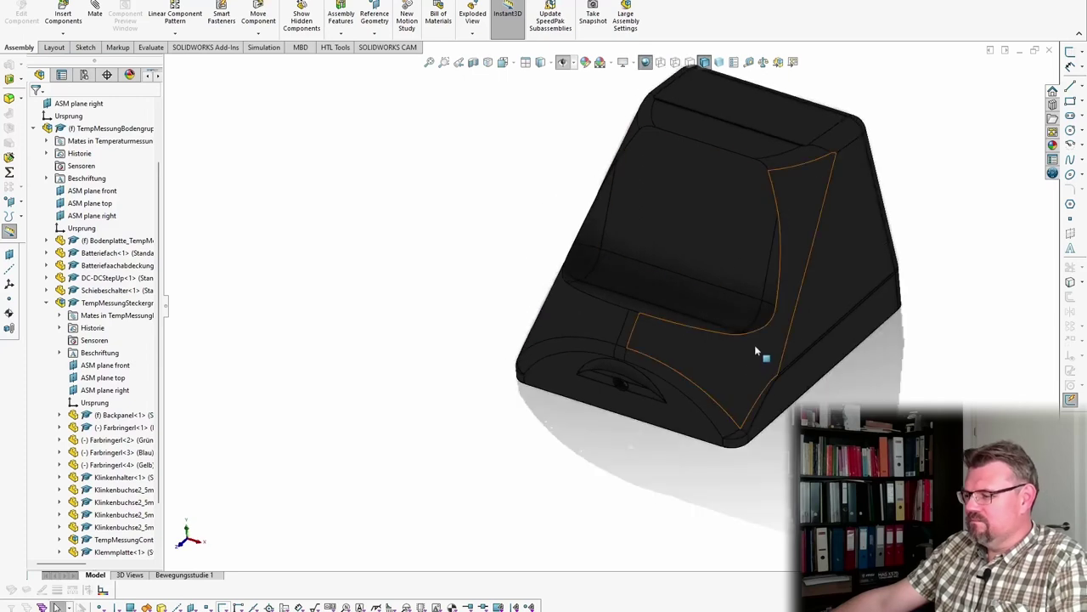
{"action": "middle_click_drag", "start_coordinate": [753, 344], "coordinate": [515, 417], "text": "ctrl"}
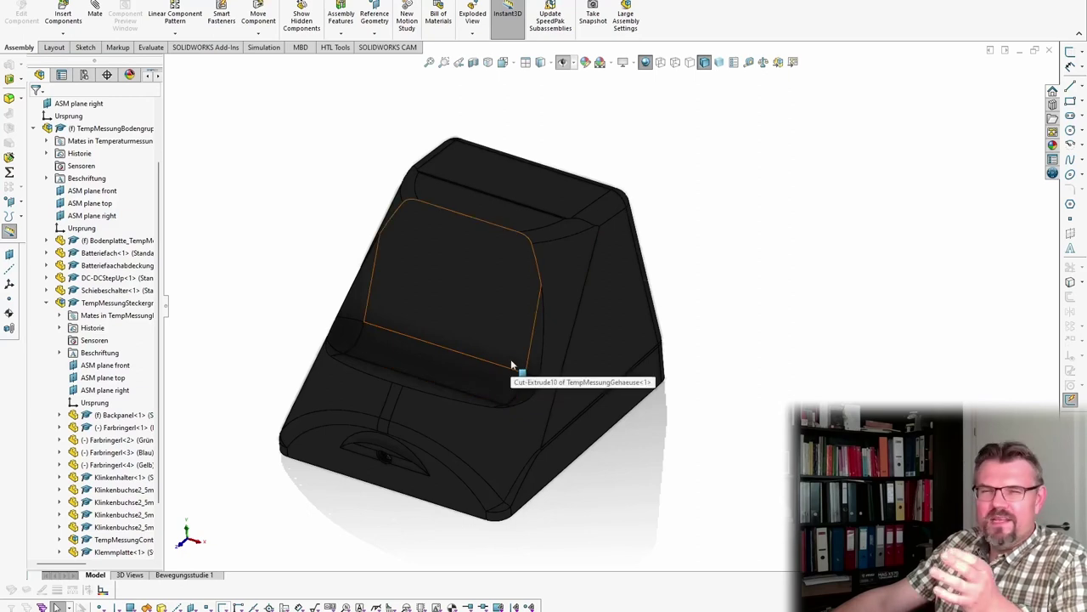
{"action": "scroll", "coordinate": [521, 369], "scroll_direction": "down", "scroll_amount": 3}
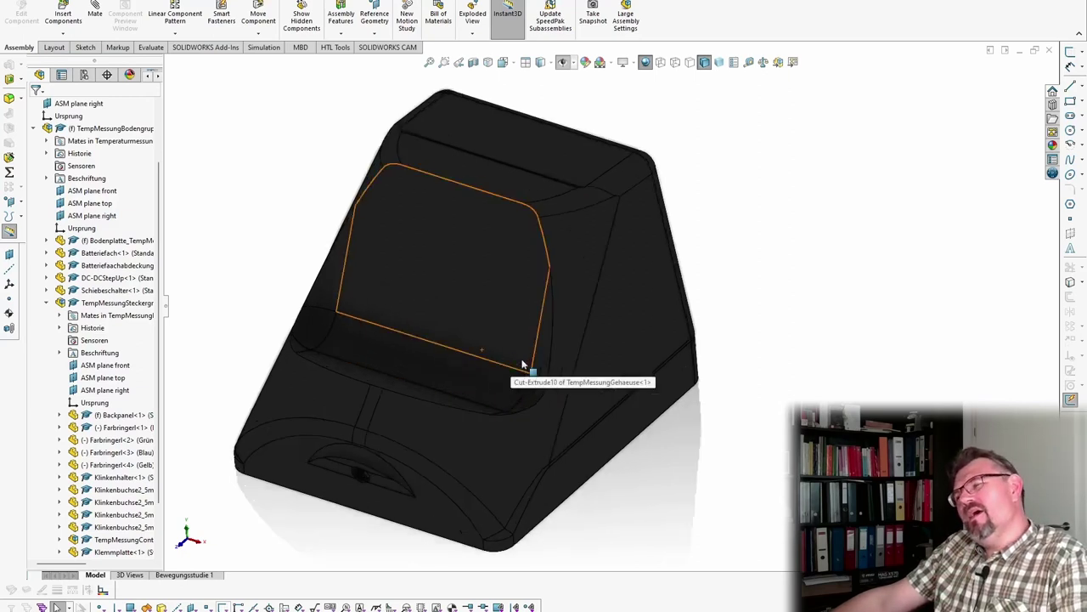
{"action": "middle_click_drag", "start_coordinate": [548, 400], "coordinate": [583, 301]}
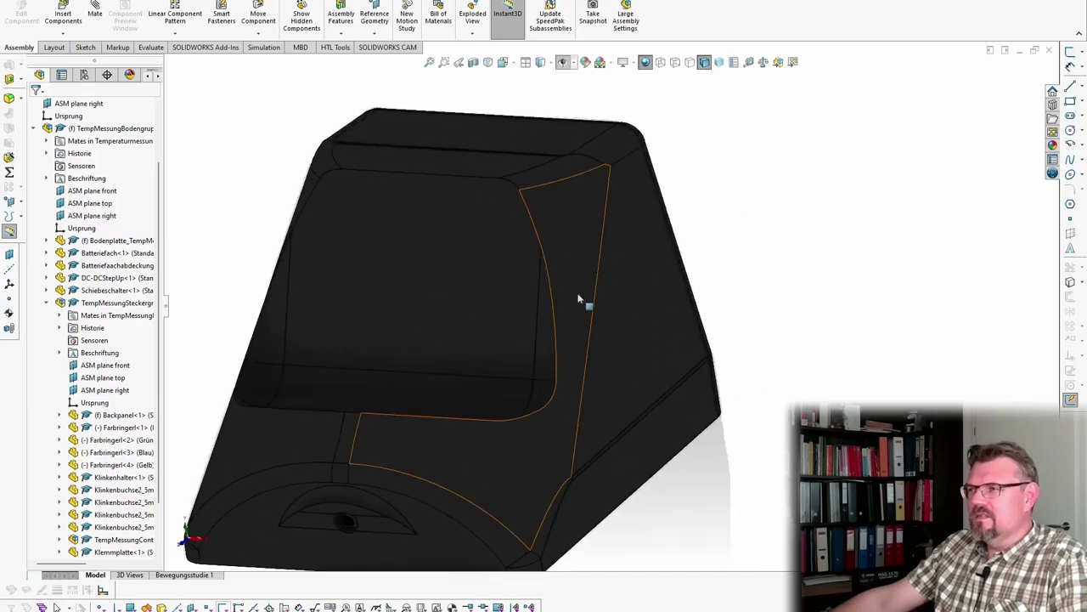
{"action": "left_click", "coordinate": [595, 258]}
{"action": "right_click", "coordinate": [592, 252]}
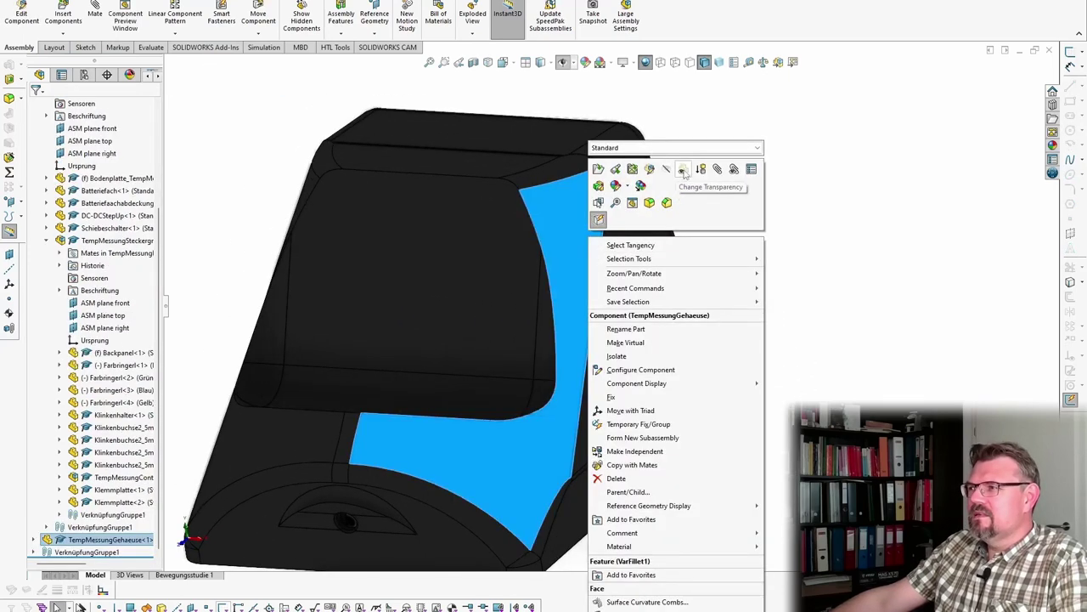
{"action": "key", "text": "Escape"}
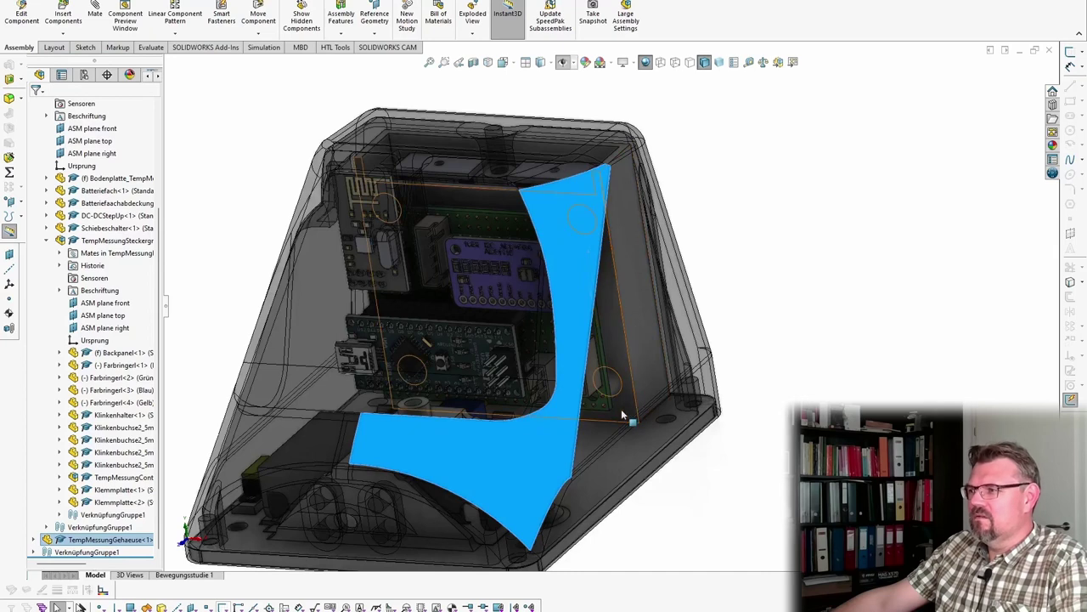
{"action": "right_click", "coordinate": [621, 413]}
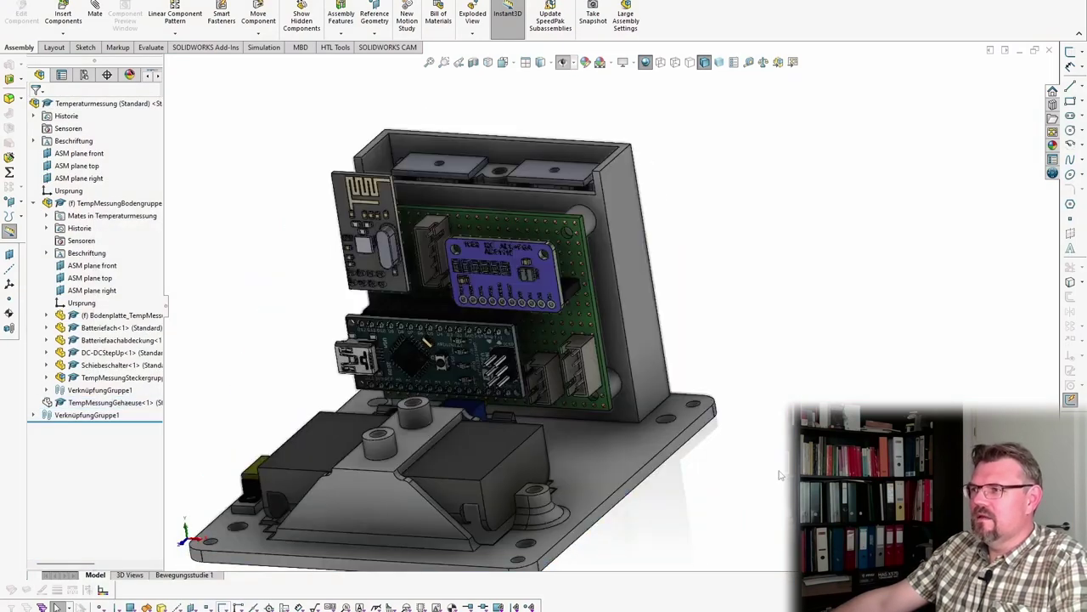
- Examine the exposed base assembly from several sides, including the slide switch and the underside of the base plate
{"action": "mouse_move", "coordinate": [782, 475]}
{"action": "middle_mouse_down"}
{"action": "mouse_move", "coordinate": [786, 491]}
{"action": "mouse_move", "coordinate": [782, 470]}
{"action": "middle_mouse_up"}
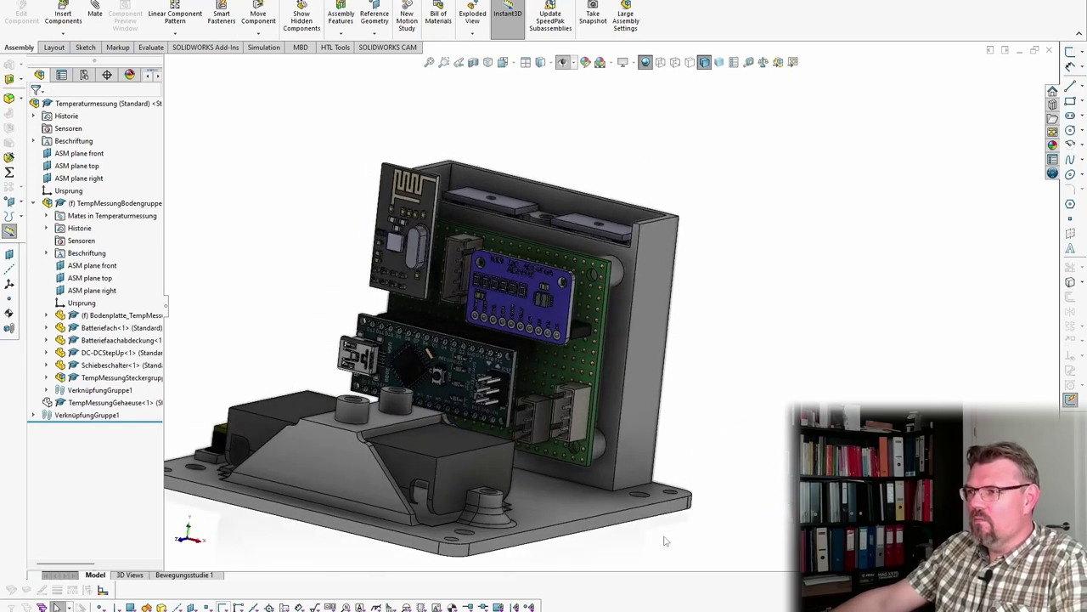
{"action": "middle_click_drag", "start_coordinate": [666, 541], "coordinate": [671, 563]}
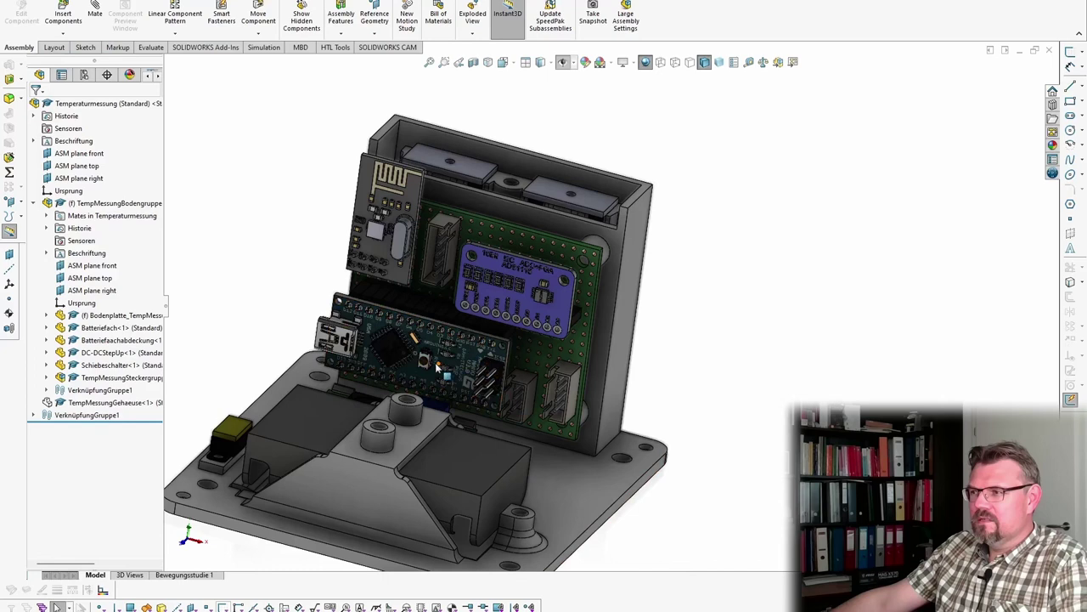
{"action": "middle_click_drag", "start_coordinate": [448, 363], "coordinate": [528, 288]}
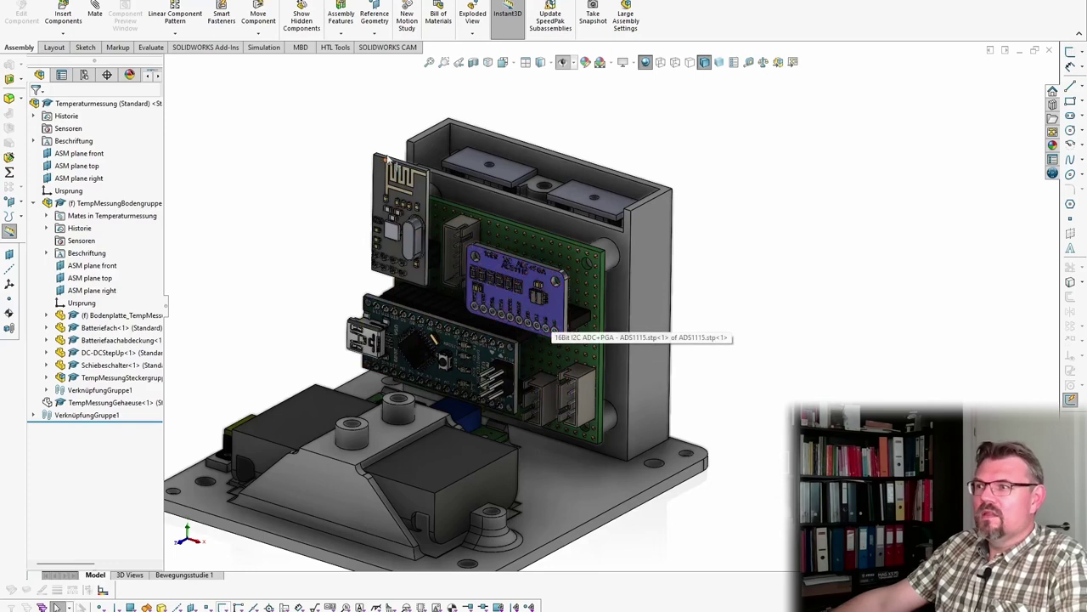
{"action": "middle_click_drag", "start_coordinate": [406, 293], "coordinate": [470, 324]}
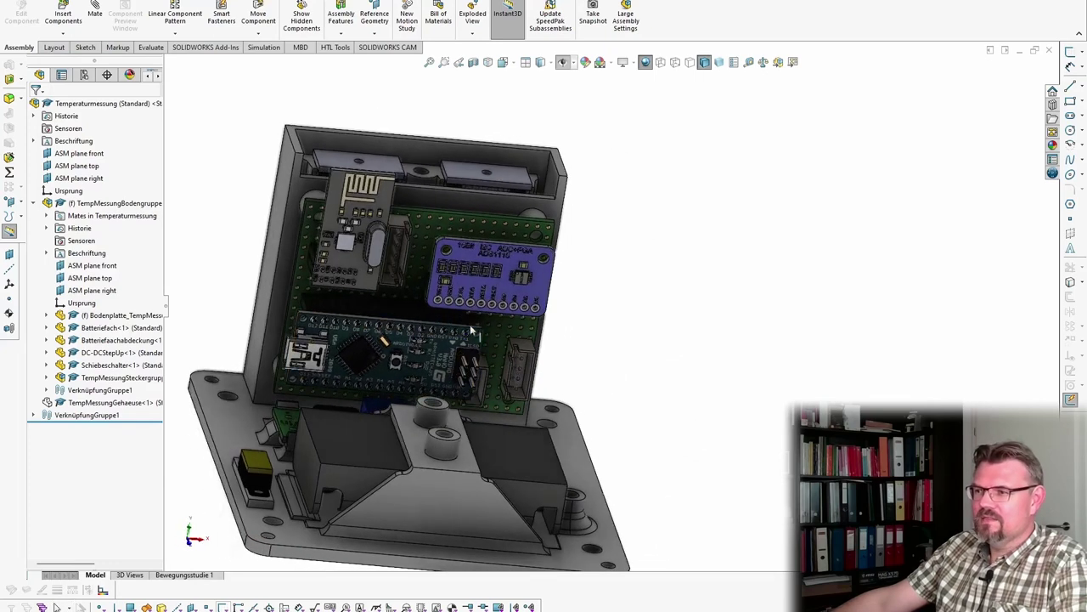
{"action": "middle_click_drag", "start_coordinate": [346, 467], "coordinate": [367, 310]}
{"action": "scroll", "coordinate": [365, 308], "scroll_direction": "down", "scroll_amount": 5}
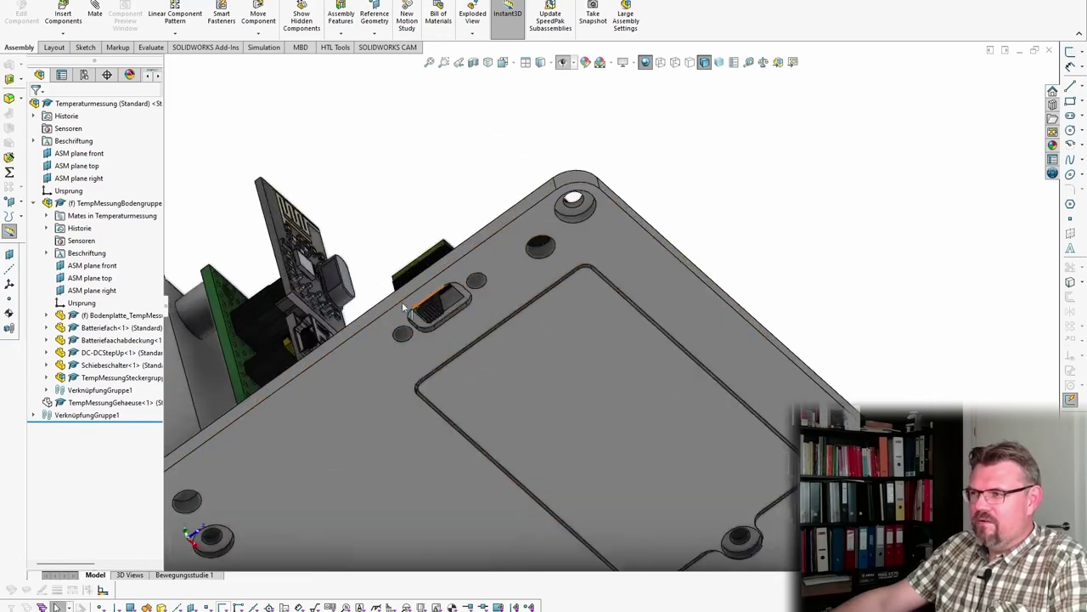
{"action": "middle_click_drag", "start_coordinate": [478, 332], "coordinate": [422, 549]}
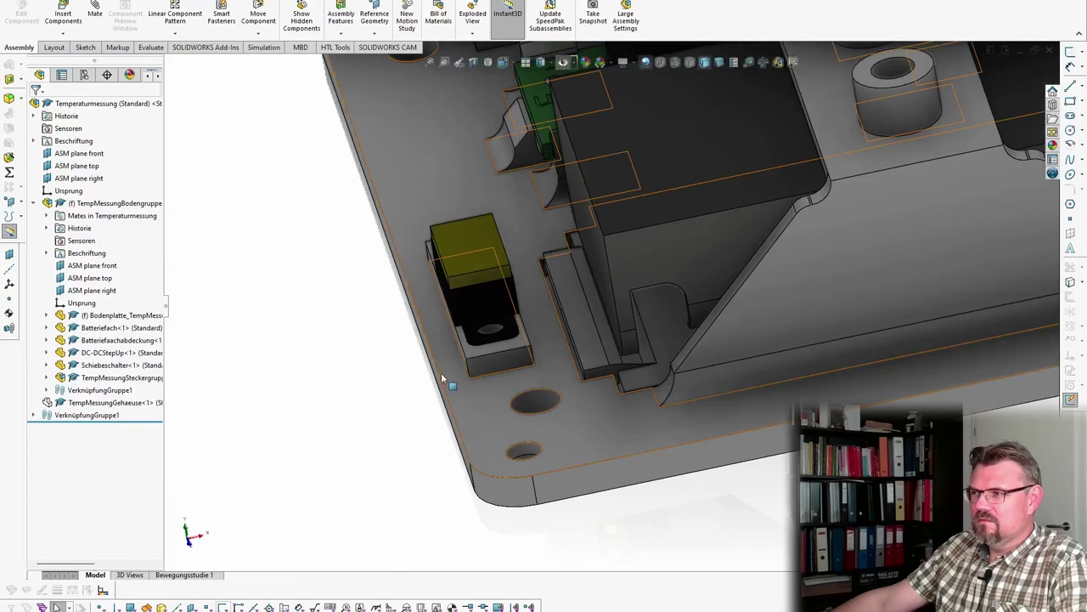
{"action": "middle_click_drag", "start_coordinate": [447, 381], "coordinate": [443, 346]}
{"action": "middle_click_drag", "start_coordinate": [573, 267], "coordinate": [583, 324]}
{"action": "scroll", "coordinate": [598, 265], "scroll_direction": "up", "scroll_amount": 7}
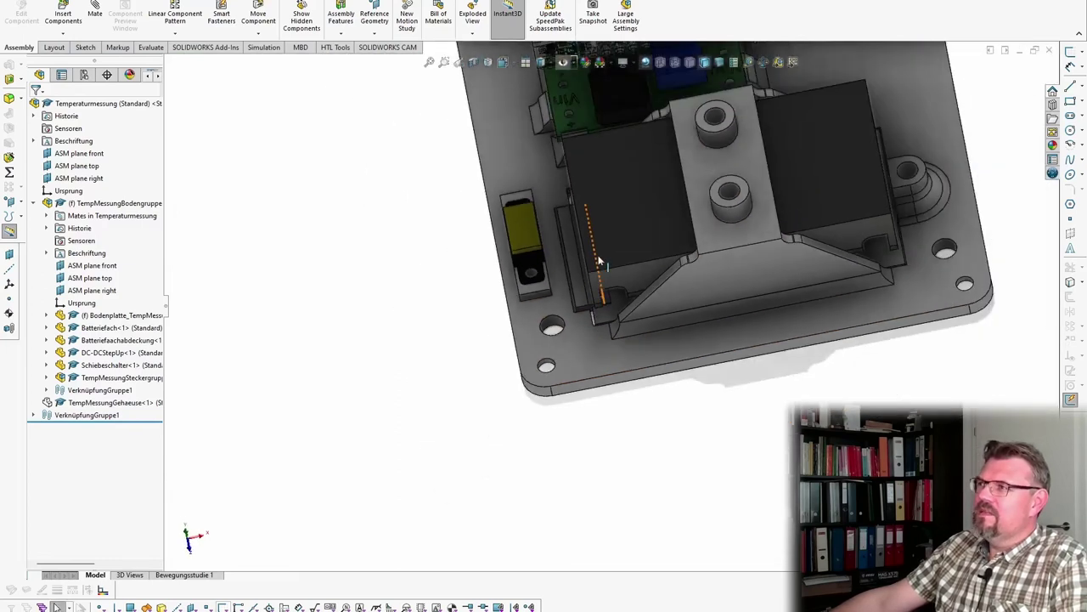
- Examine the DC-DC step-up converter beside the battery compartment and the pins of the Arduino Nano above it
{"action": "middle_click_drag", "start_coordinate": [653, 207], "coordinate": [605, 178]}
{"action": "scroll", "coordinate": [613, 217], "scroll_direction": "down", "scroll_amount": 8}
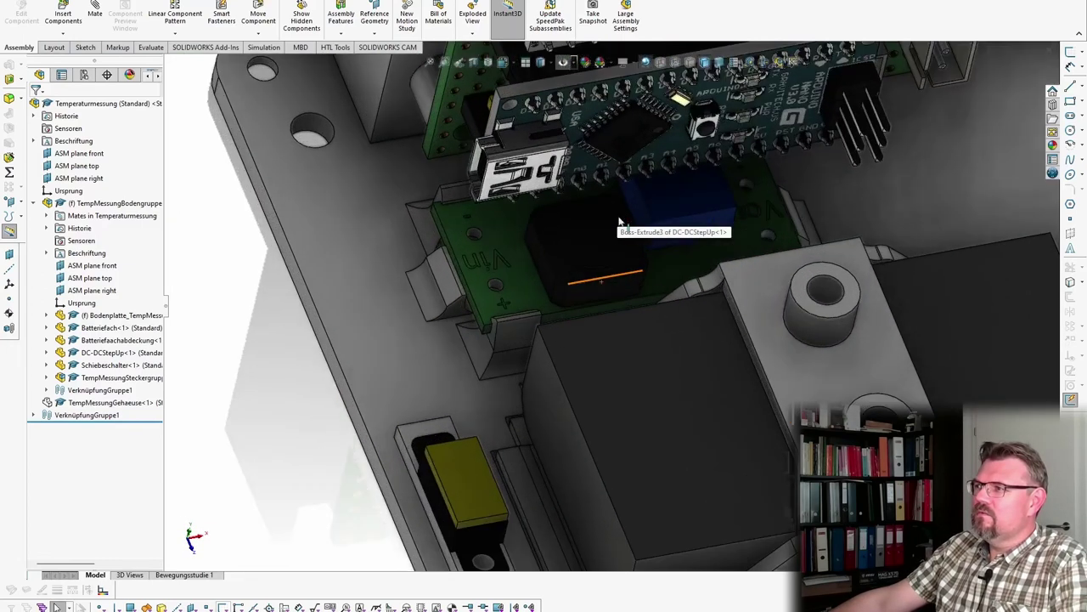
{"action": "middle_click_drag", "start_coordinate": [615, 333], "coordinate": [524, 344]}
{"action": "middle_click_drag", "start_coordinate": [620, 308], "coordinate": [748, 246]}
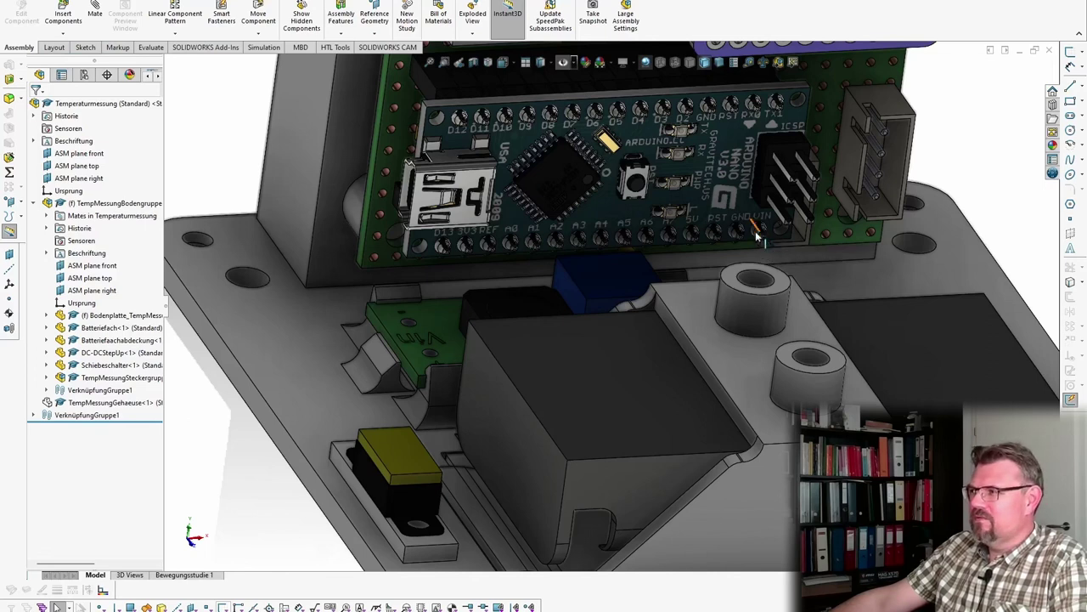
{"action": "middle_click_drag", "start_coordinate": [770, 245], "coordinate": [780, 230]}
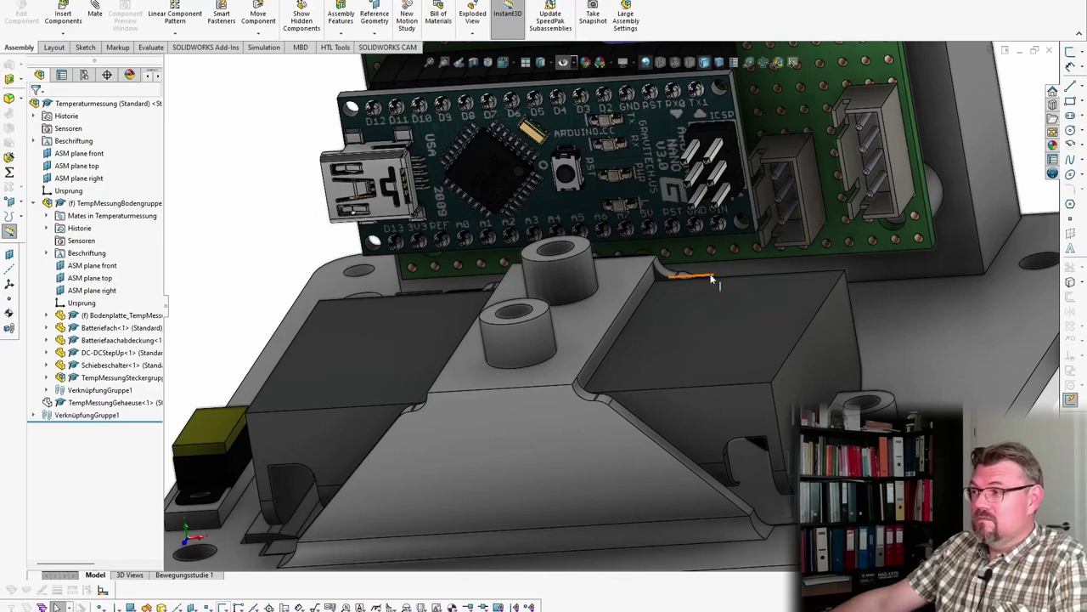
{"action": "middle_click_drag", "start_coordinate": [711, 277], "coordinate": [795, 183]}
{"action": "middle_click_drag", "start_coordinate": [641, 159], "coordinate": [515, 164]}
{"action": "middle_click_drag", "start_coordinate": [583, 270], "coordinate": [574, 359]}
{"action": "scroll", "coordinate": [656, 247], "scroll_direction": "up", "scroll_amount": 7}
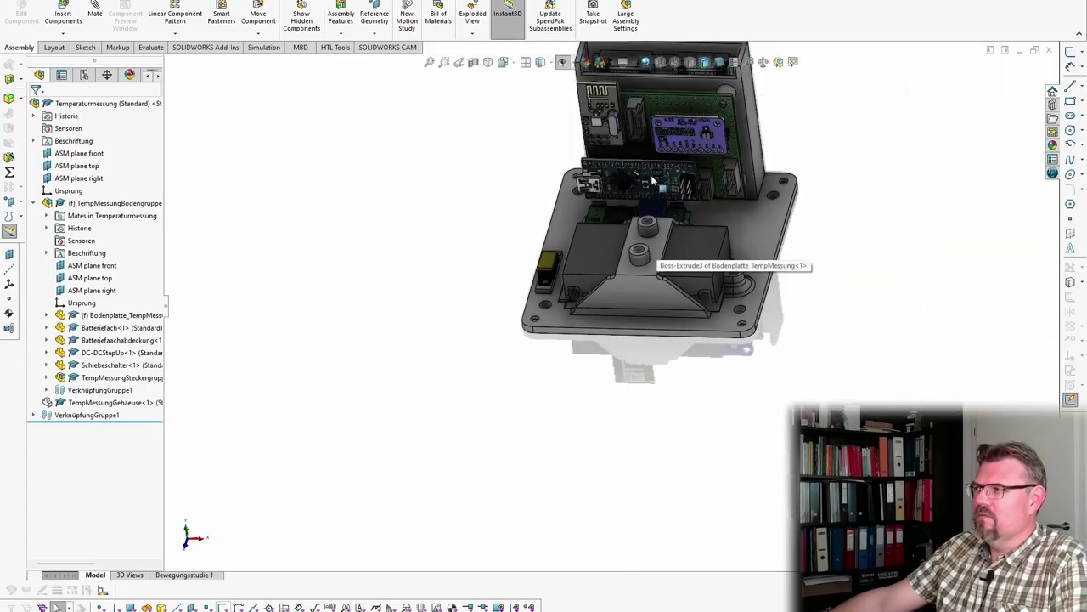
- Examine the circuit board's plug connectors around the ADS1115, radio and Arduino modules
{"action": "scroll", "coordinate": [677, 129], "scroll_direction": "down", "scroll_amount": 8}
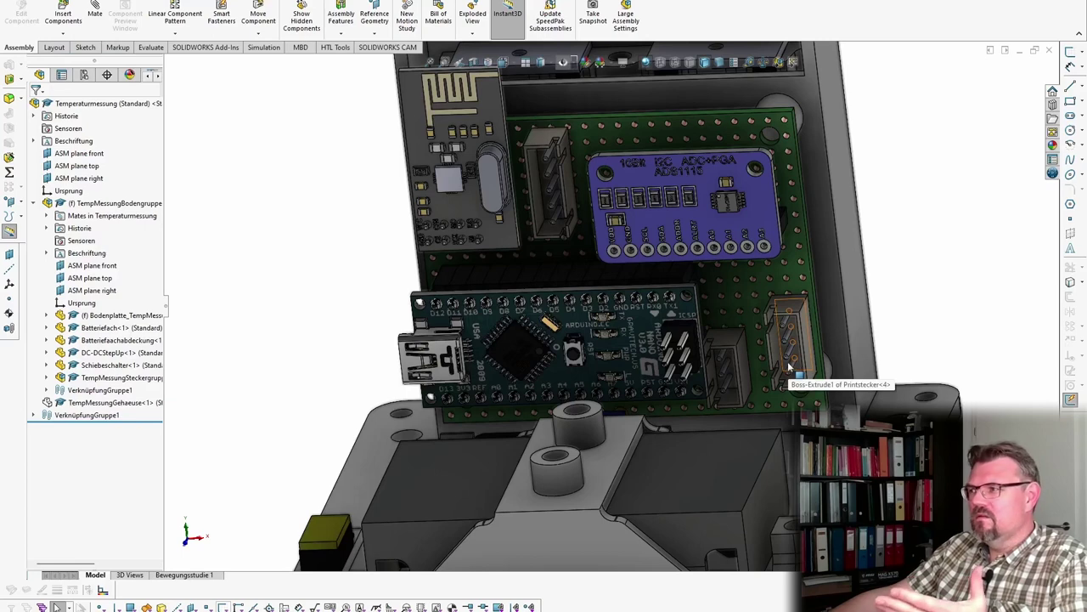
{"action": "middle_click_drag", "start_coordinate": [788, 364], "coordinate": [789, 321]}
{"action": "middle_click_drag", "start_coordinate": [778, 276], "coordinate": [774, 327]}
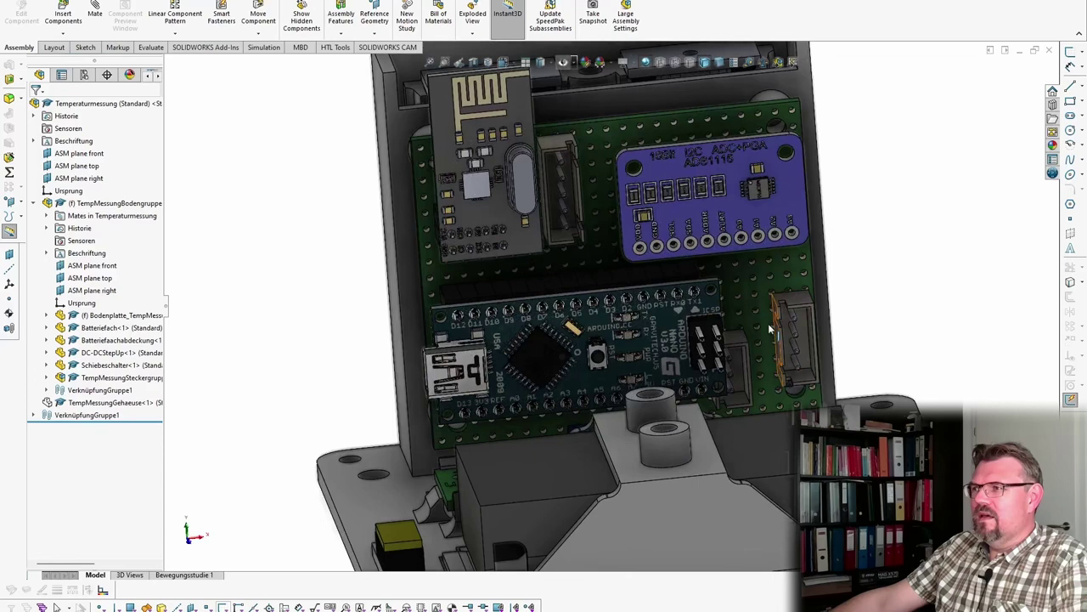
{"action": "middle_click_drag", "start_coordinate": [579, 282], "coordinate": [563, 230]}
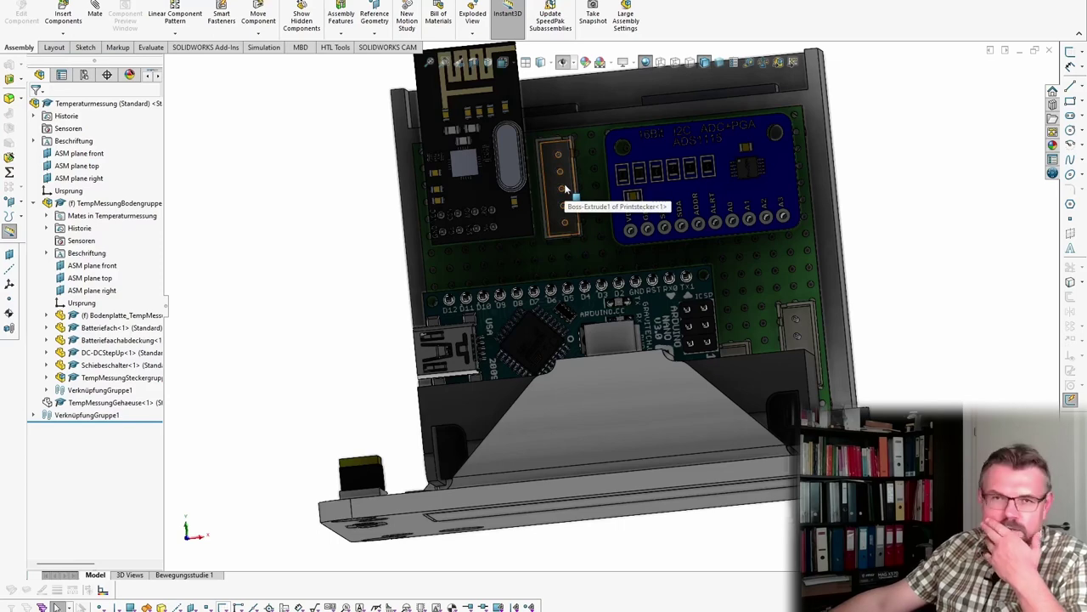
{"action": "middle_click_drag", "start_coordinate": [564, 182], "coordinate": [604, 276]}
{"action": "middle_click_drag", "start_coordinate": [662, 456], "coordinate": [639, 454]}
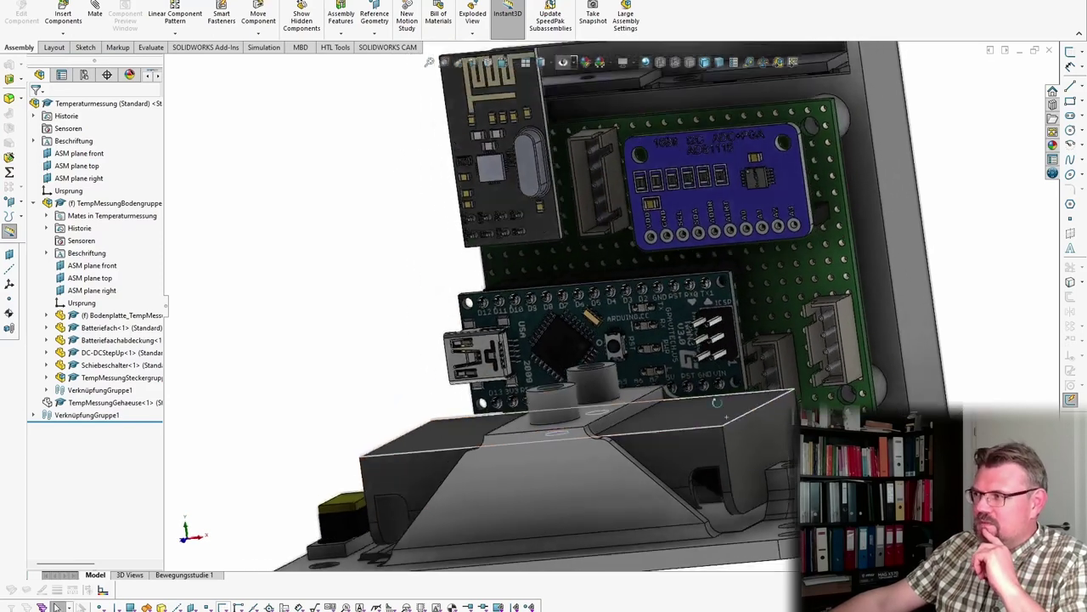
{"action": "scroll", "coordinate": [716, 412], "scroll_direction": "down", "scroll_amount": 1}
{"action": "scroll", "coordinate": [844, 281], "scroll_direction": "up", "scroll_amount": 3}
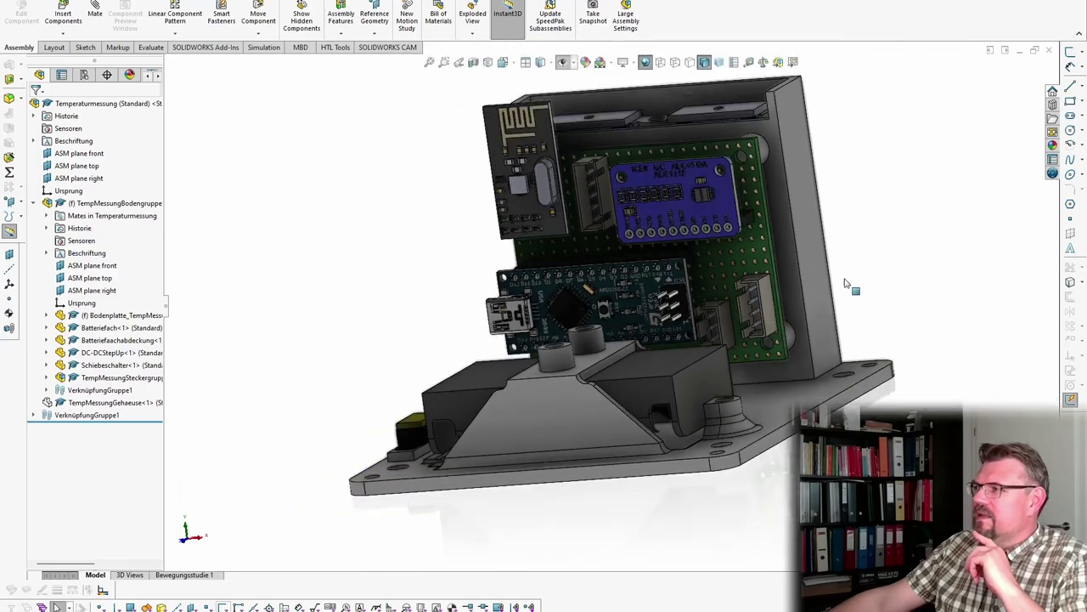
- Hide the TempMessungController subassembly within the connector group so the back panel is exposed
{"action": "left_click", "coordinate": [48, 379]}
{"action": "right_click", "coordinate": [115, 515]}
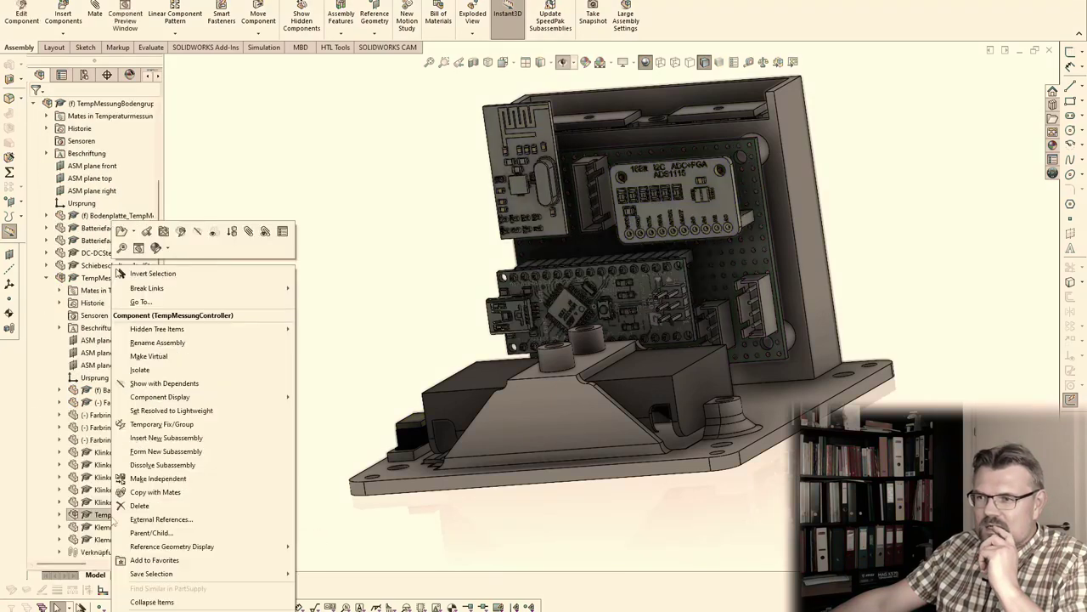
{"action": "left_click", "coordinate": [198, 232]}
- Inspect the jack sockets and coloured rings in the back panel, comparing the hidden-lines-visible display with Shaded With Edges
{"action": "middle_click_drag", "start_coordinate": [632, 219], "coordinate": [676, 176]}
{"action": "scroll", "coordinate": [689, 160], "scroll_direction": "down", "scroll_amount": 5}
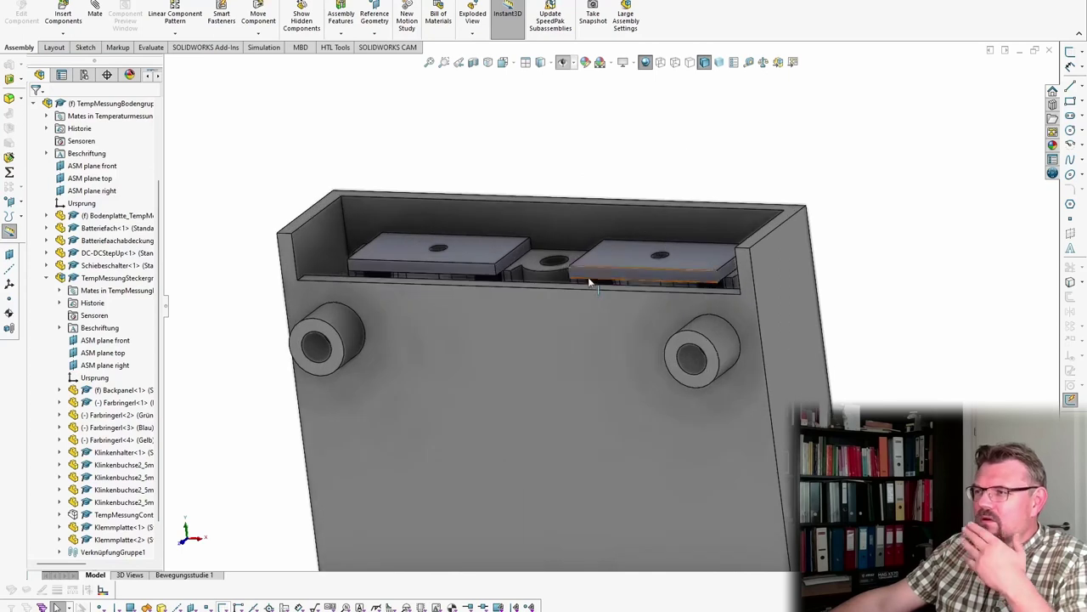
{"action": "middle_click_drag", "start_coordinate": [589, 283], "coordinate": [426, 259]}
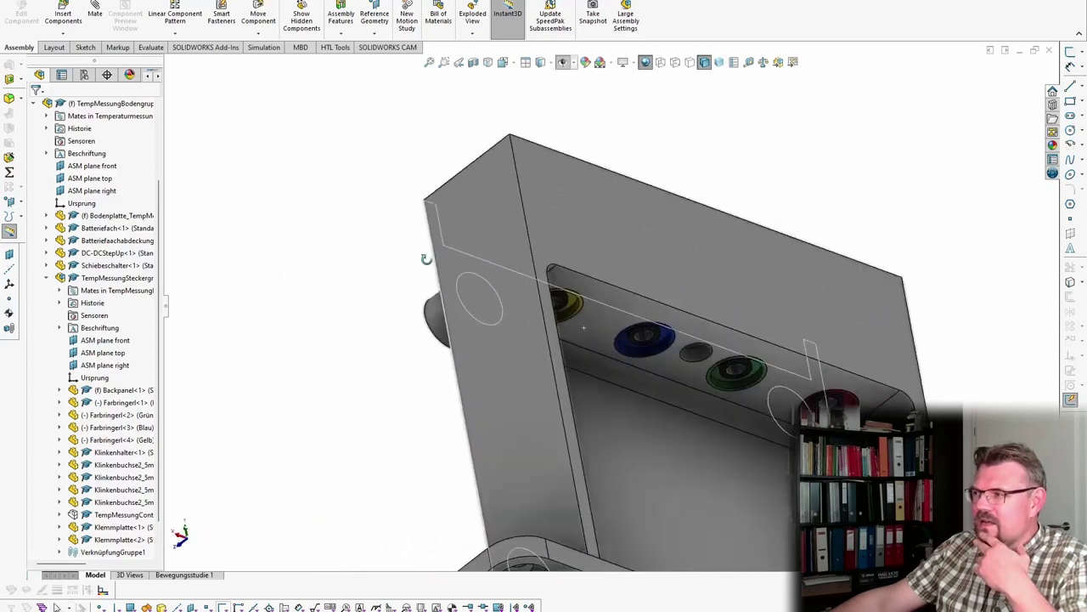
{"action": "scroll", "coordinate": [617, 335], "scroll_direction": "down", "scroll_amount": 4}
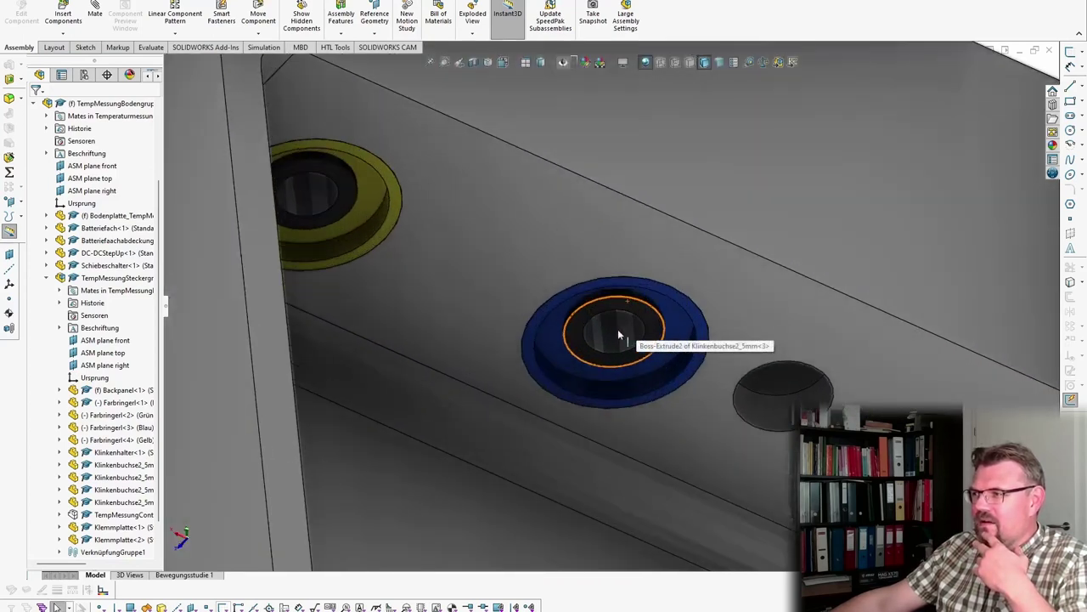
{"action": "scroll", "coordinate": [562, 341], "scroll_direction": "up", "scroll_amount": 4}
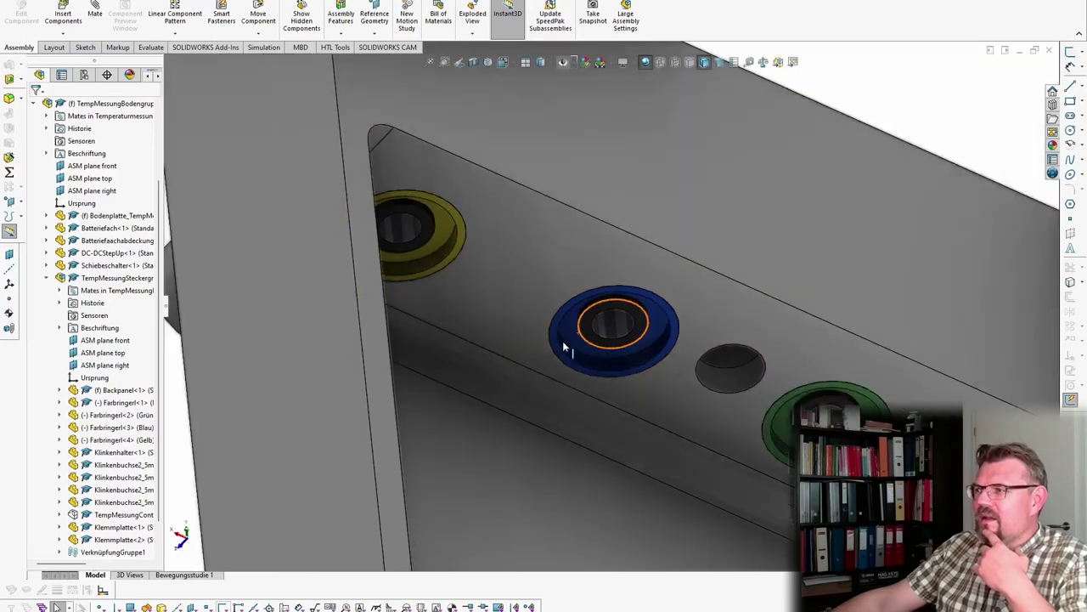
{"action": "middle_click_drag", "start_coordinate": [740, 409], "coordinate": [738, 374]}
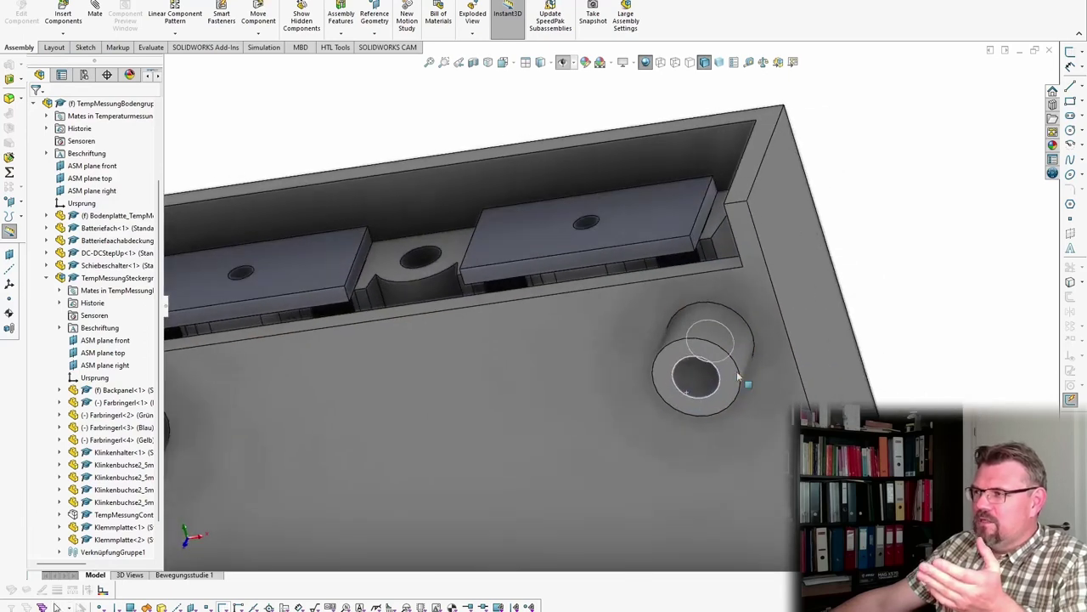
{"action": "left_click", "coordinate": [675, 63]}
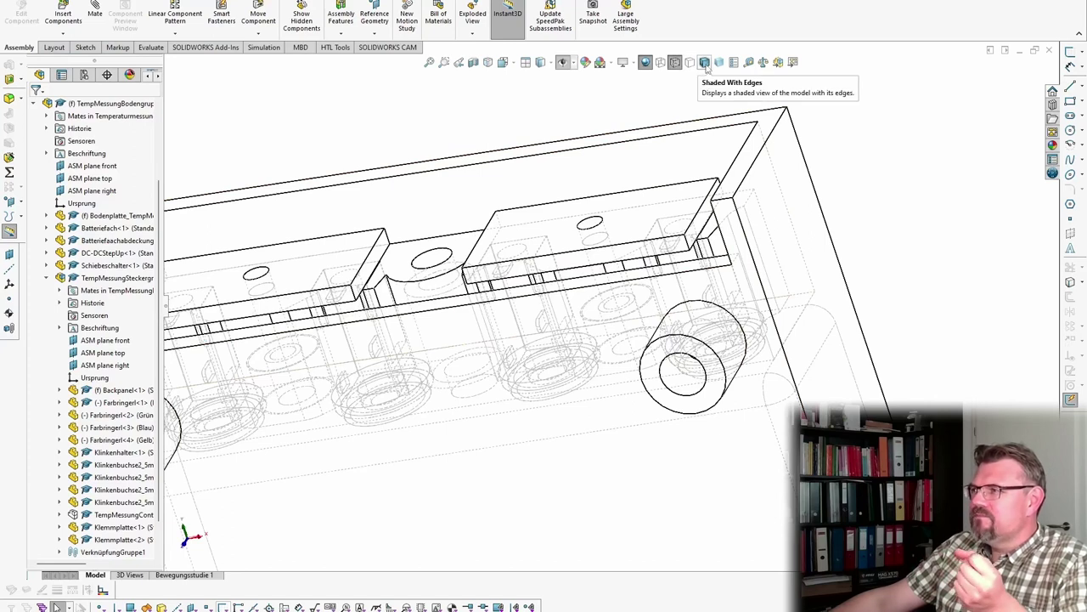
{"action": "left_click", "coordinate": [704, 62]}
{"action": "mouse_move", "coordinate": [578, 318]}
{"action": "middle_mouse_down"}
{"action": "mouse_move", "coordinate": [562, 426]}
{"action": "mouse_move", "coordinate": [570, 262]}
{"action": "mouse_move", "coordinate": [575, 329]}
{"action": "middle_mouse_up"}
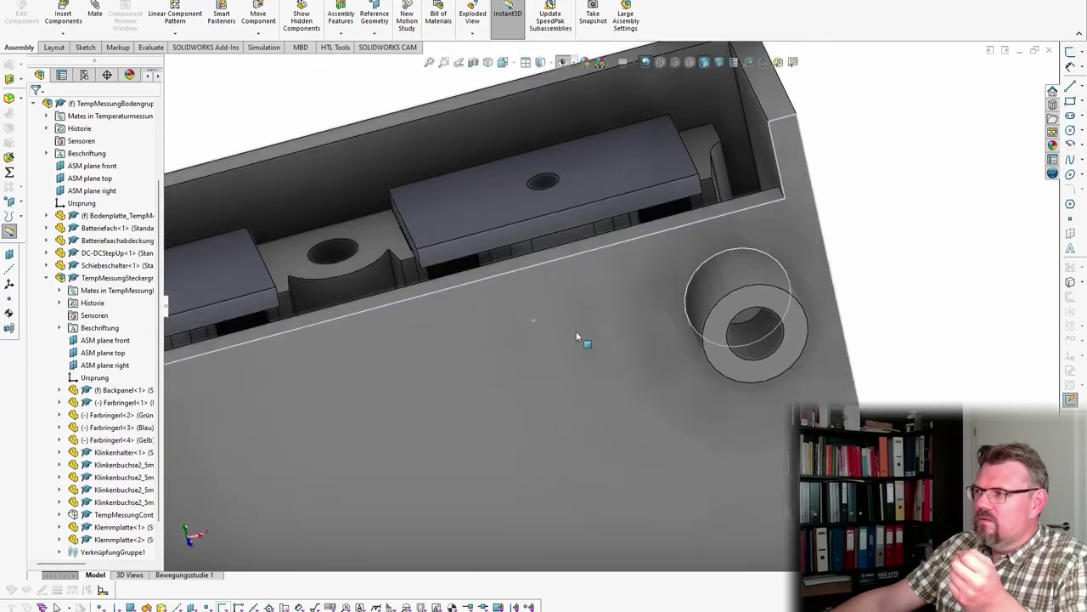
- Hide the Backpanel part to expose the jack socket holder
{"action": "scroll", "coordinate": [575, 328], "scroll_direction": "up", "scroll_amount": 5}
{"action": "scroll", "coordinate": [530, 394], "scroll_direction": "down", "scroll_amount": 2}
{"action": "middle_click_drag", "start_coordinate": [477, 400], "coordinate": [508, 385]}
{"action": "right_click", "coordinate": [428, 435]}
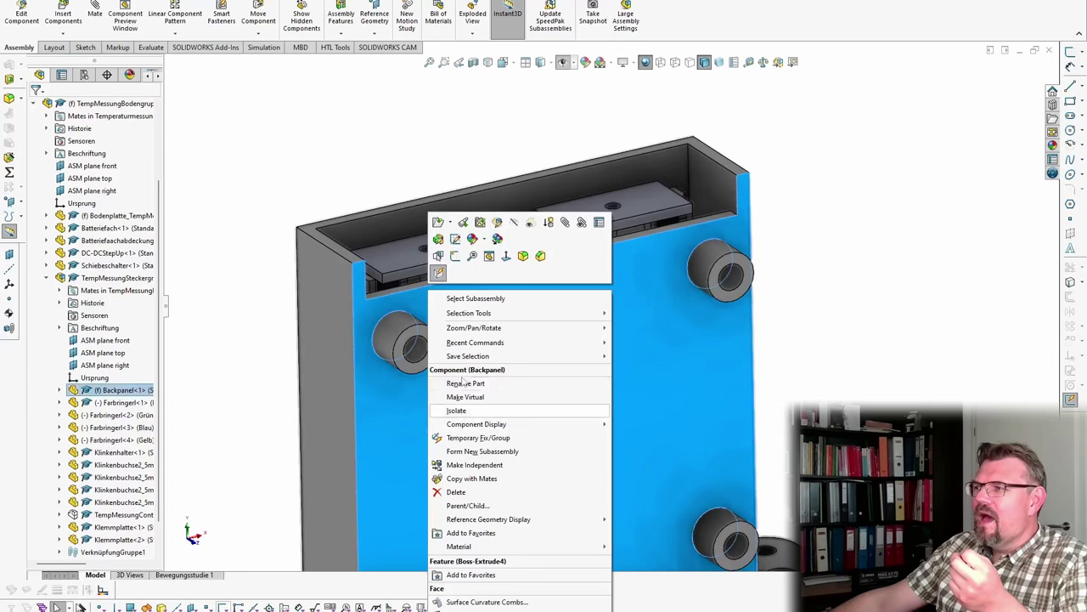
{"action": "left_click", "coordinate": [514, 223]}
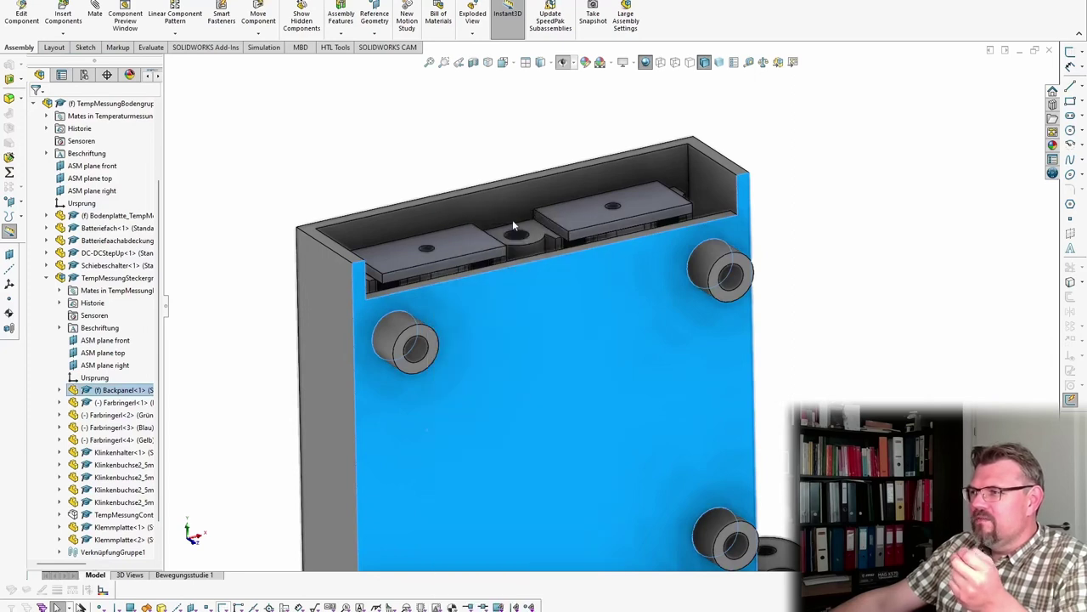
- Examine the jack sockets in their holder, together with the clamping plates and coloured rings
{"action": "middle_click_drag", "start_coordinate": [546, 323], "coordinate": [534, 255]}
{"action": "scroll", "coordinate": [550, 313], "scroll_direction": "down", "scroll_amount": 5}
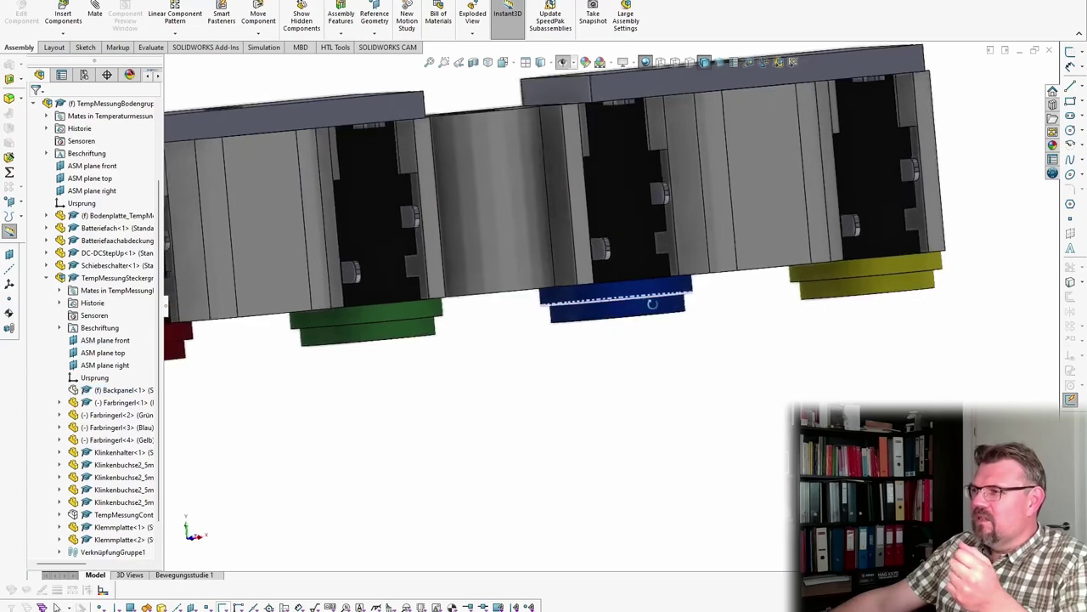
{"action": "middle_click_drag", "start_coordinate": [519, 327], "coordinate": [536, 247]}
{"action": "scroll", "coordinate": [428, 268], "scroll_direction": "up", "scroll_amount": 5}
{"action": "scroll", "coordinate": [440, 249], "scroll_direction": "down", "scroll_amount": 5}
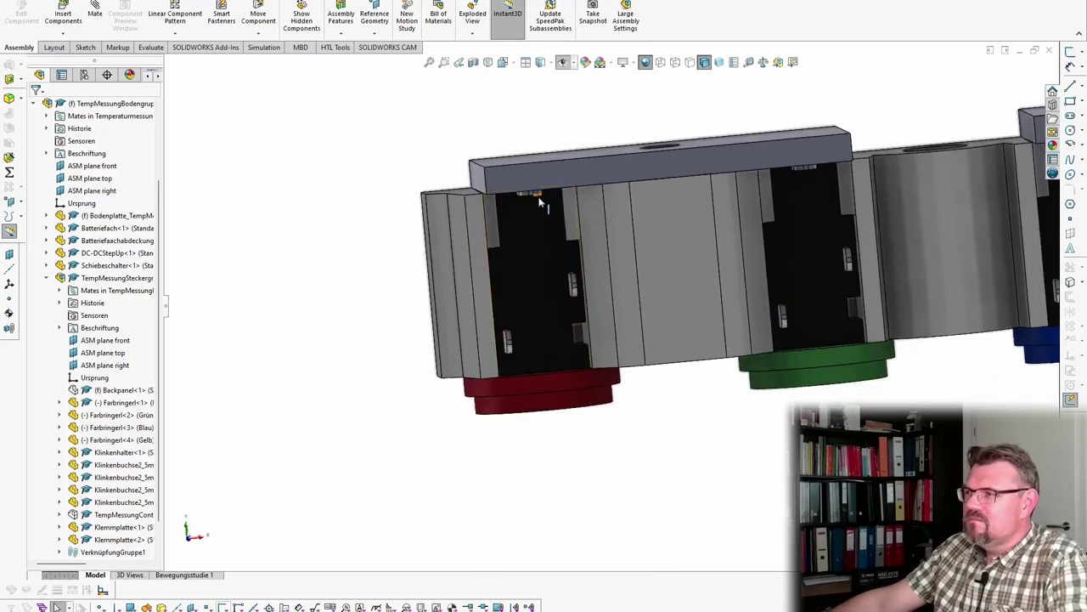
- Examine the clamping plates, jack socket contacts and coloured rings on the socket holder from the side and from below
{"action": "middle_click_drag", "start_coordinate": [538, 202], "coordinate": [538, 183]}
{"action": "mouse_move", "coordinate": [740, 210]}
{"action": "middle_mouse_down"}
{"action": "mouse_move", "coordinate": [743, 180]}
{"action": "mouse_move", "coordinate": [738, 228]}
{"action": "middle_mouse_up"}
{"action": "middle_click_drag", "start_coordinate": [656, 202], "coordinate": [608, 138]}
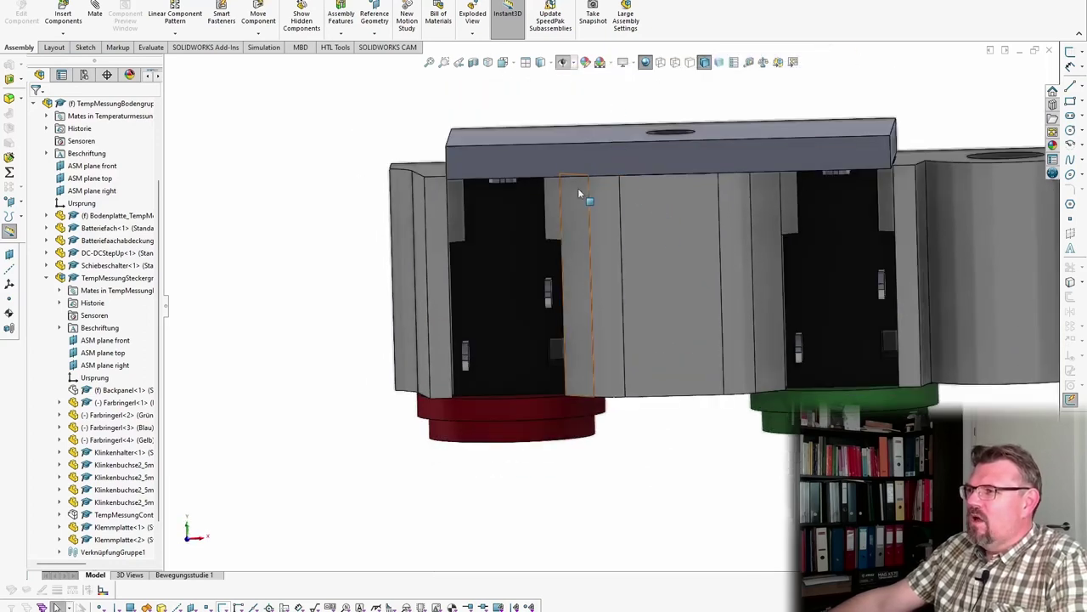
{"action": "middle_click_drag", "start_coordinate": [578, 191], "coordinate": [579, 271]}
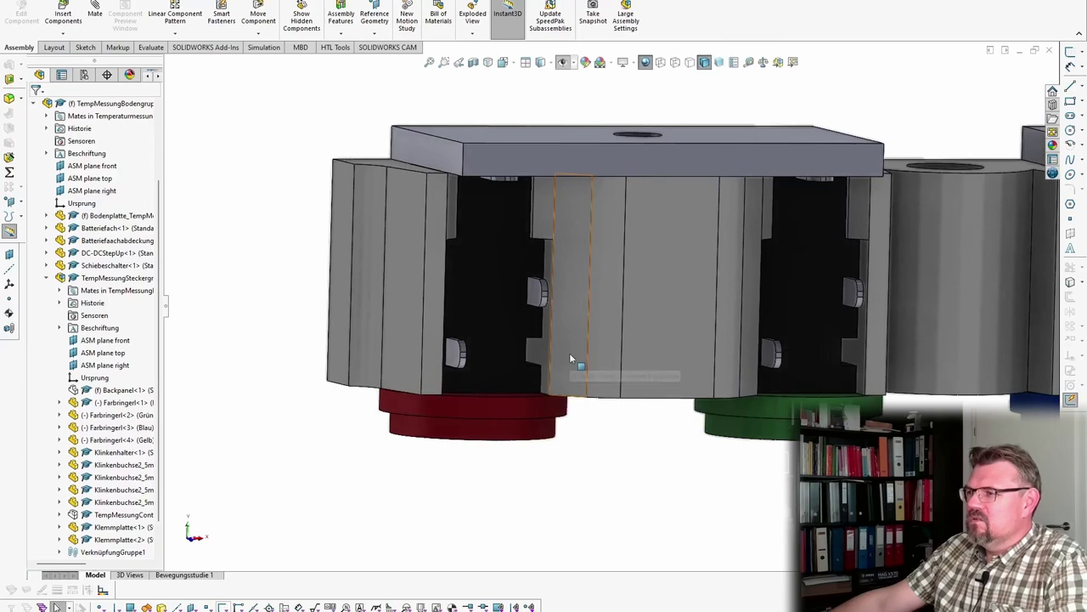
{"action": "middle_click_drag", "start_coordinate": [571, 357], "coordinate": [563, 323]}
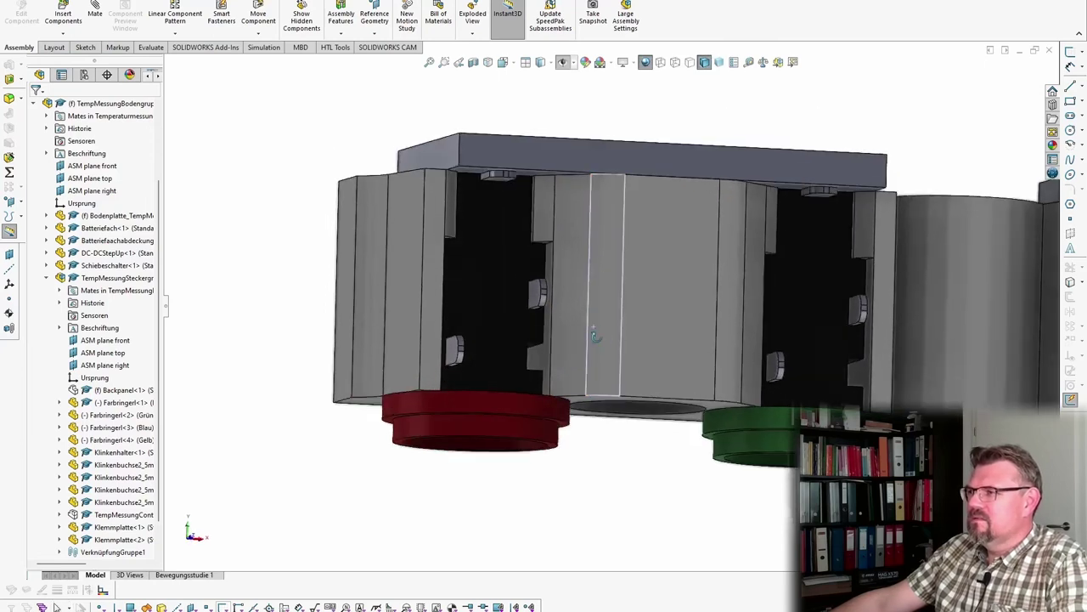
{"action": "middle_click_drag", "start_coordinate": [596, 336], "coordinate": [651, 329]}
{"action": "scroll", "coordinate": [656, 307], "scroll_direction": "up", "scroll_amount": 5}
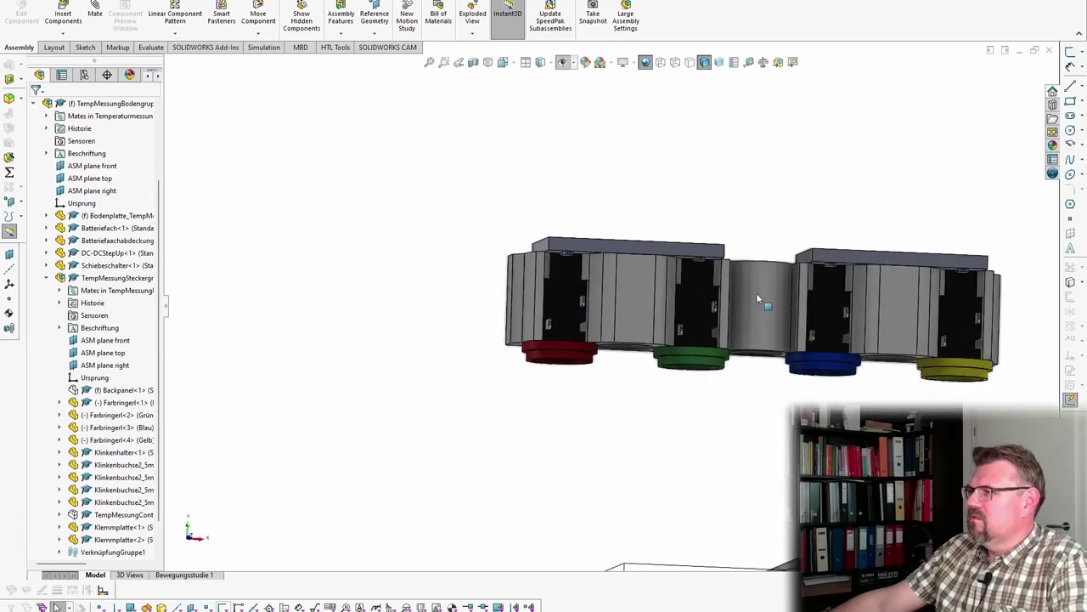
{"action": "middle_click_drag", "start_coordinate": [758, 299], "coordinate": [639, 367]}
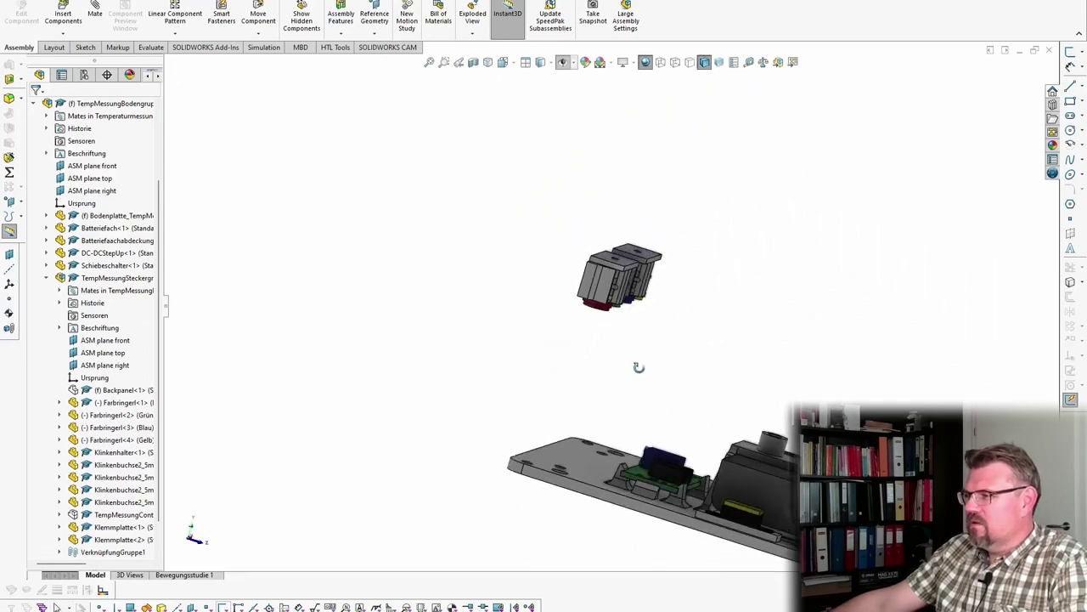
- Show the Backpanel and TempMessungController again in the connector group, and view the coloured socket openings from below
{"action": "right_click", "coordinate": [111, 515]}
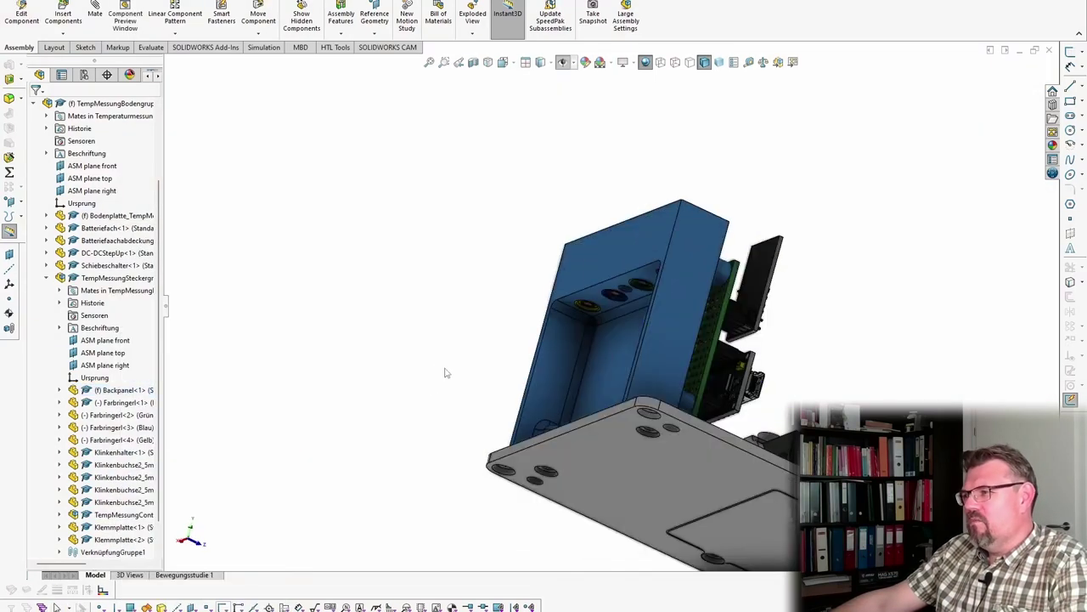
{"action": "middle_click_drag", "start_coordinate": [444, 372], "coordinate": [618, 354]}
{"action": "scroll", "coordinate": [680, 281], "scroll_direction": "down", "scroll_amount": 5}
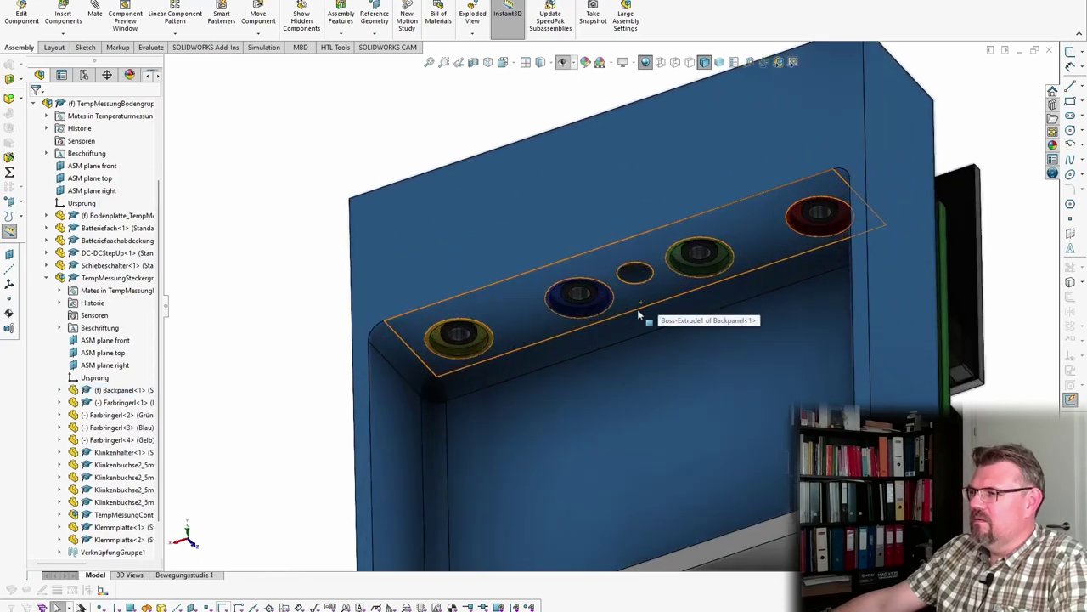
{"action": "mouse_move", "coordinate": [637, 311]}
{"action": "middle_mouse_down"}
{"action": "mouse_move", "coordinate": [636, 272]}
{"action": "mouse_move", "coordinate": [638, 297]}
{"action": "middle_mouse_up"}
{"action": "scroll", "coordinate": [638, 299], "scroll_direction": "down", "scroll_amount": 1}
{"action": "scroll", "coordinate": [635, 343], "scroll_direction": "up", "scroll_amount": 5}
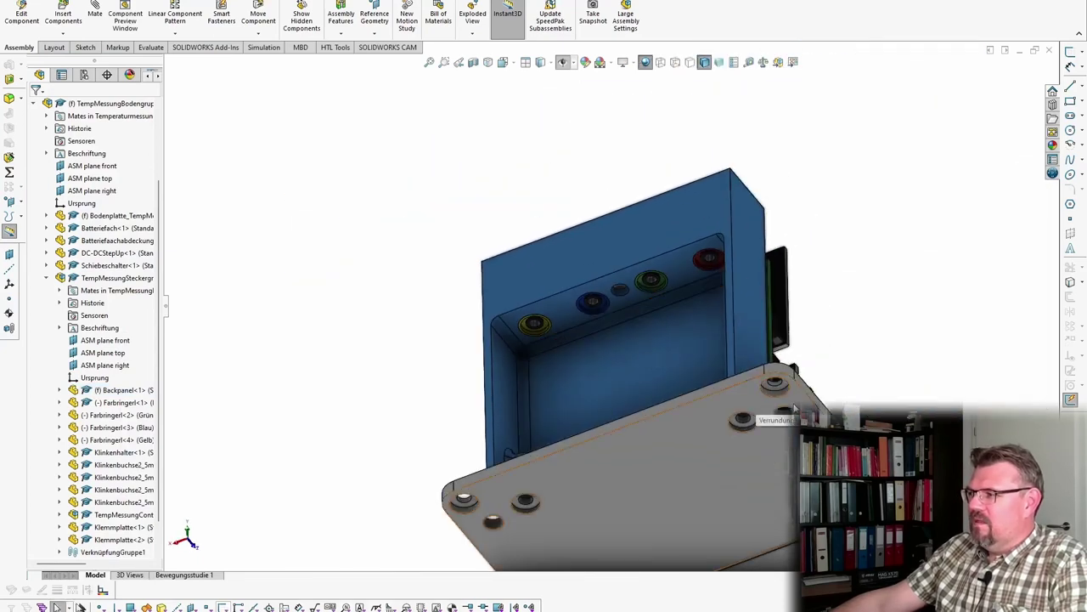
{"action": "middle_click_drag", "start_coordinate": [767, 422], "coordinate": [753, 471]}
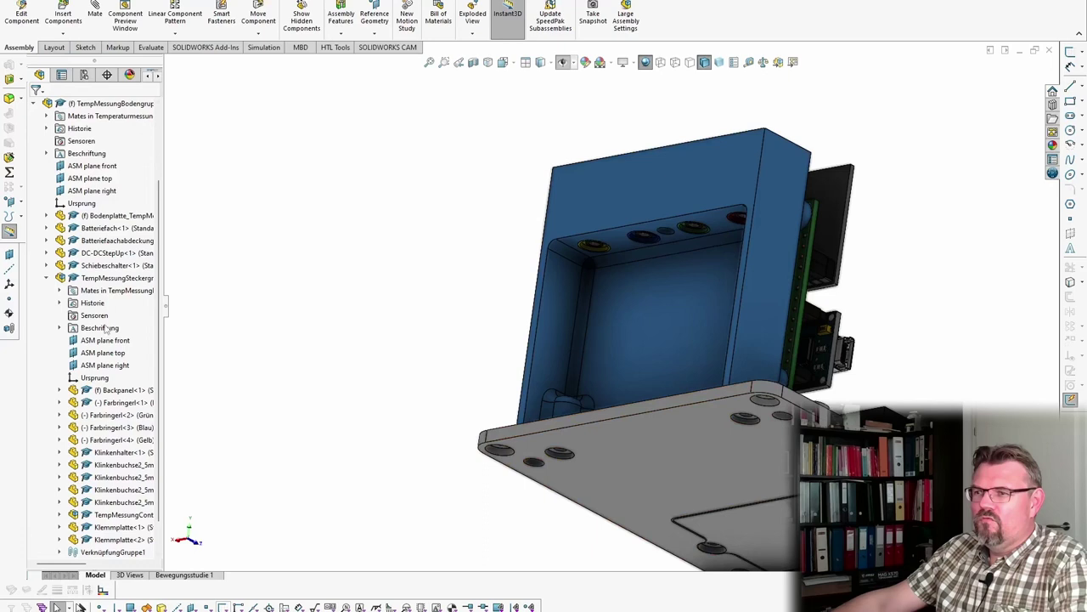
- Collapse the base subassembly's contents and show the TempMessungGehaeuse housing again
{"action": "left_click", "coordinate": [45, 278]}
{"action": "right_click", "coordinate": [100, 402]}
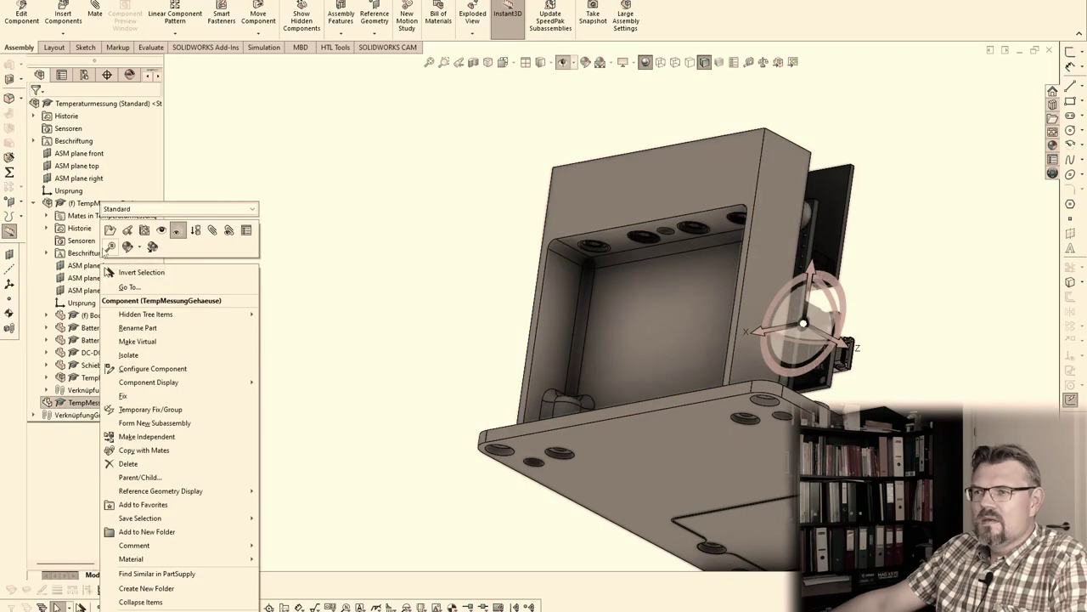
{"action": "left_click", "coordinate": [177, 231]}
{"action": "right_click", "coordinate": [118, 404]}
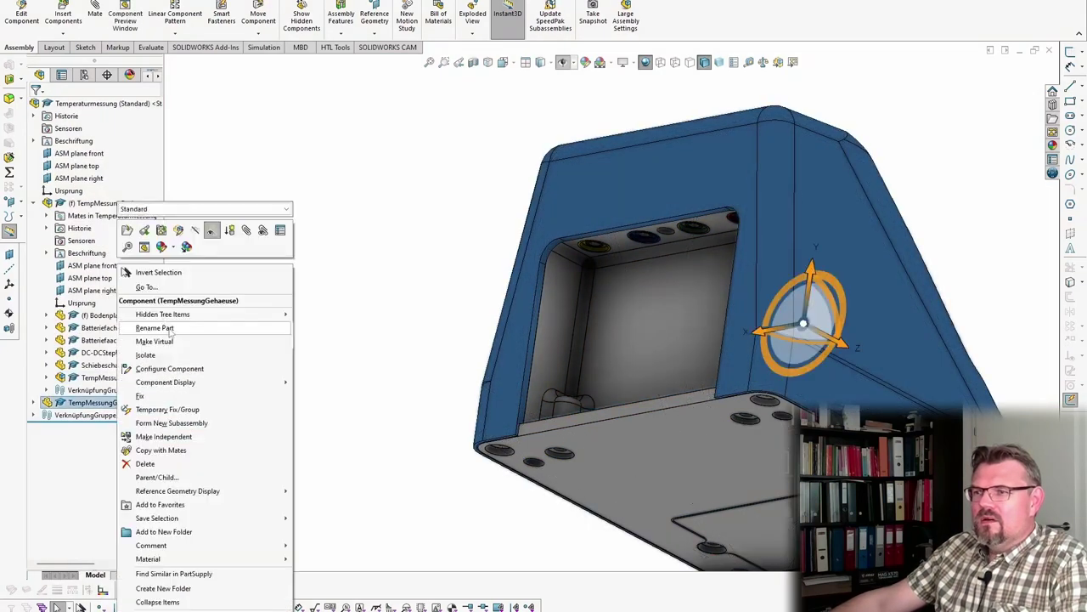
{"action": "left_click", "coordinate": [213, 231]}
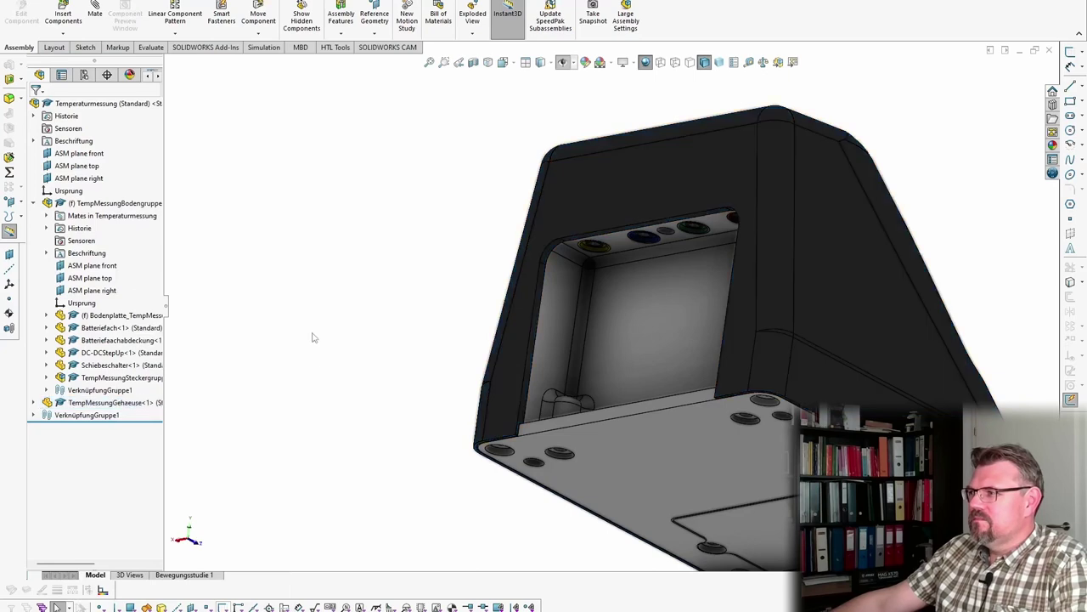
- Examine the closed temperature-measurement housing from the side and the front
{"action": "middle_click_drag", "start_coordinate": [324, 375], "coordinate": [272, 457]}
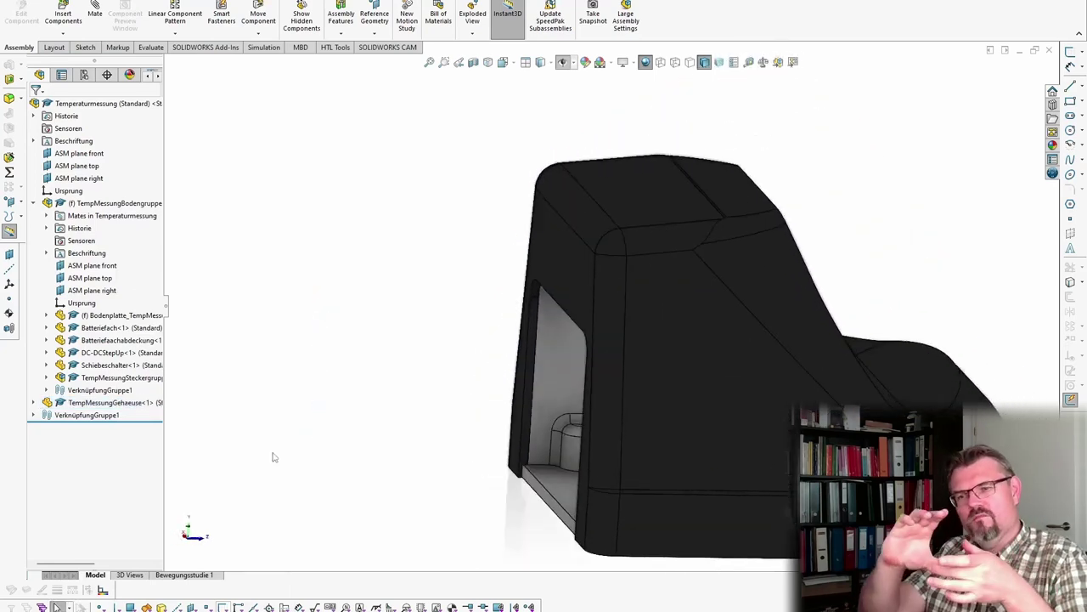
{"action": "middle_click_drag", "start_coordinate": [598, 467], "coordinate": [662, 336]}
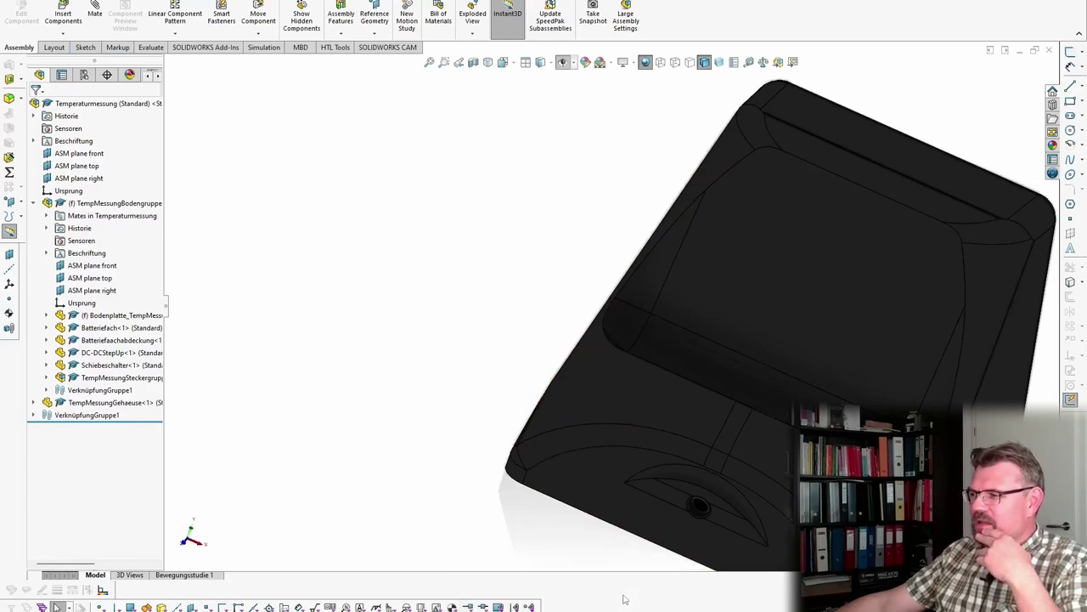
{"action": "middle_click_drag", "start_coordinate": [619, 379], "coordinate": [651, 248]}
{"action": "scroll", "coordinate": [589, 313], "scroll_direction": "down", "scroll_amount": 4}
{"action": "scroll", "coordinate": [605, 321], "scroll_direction": "up", "scroll_amount": 5}
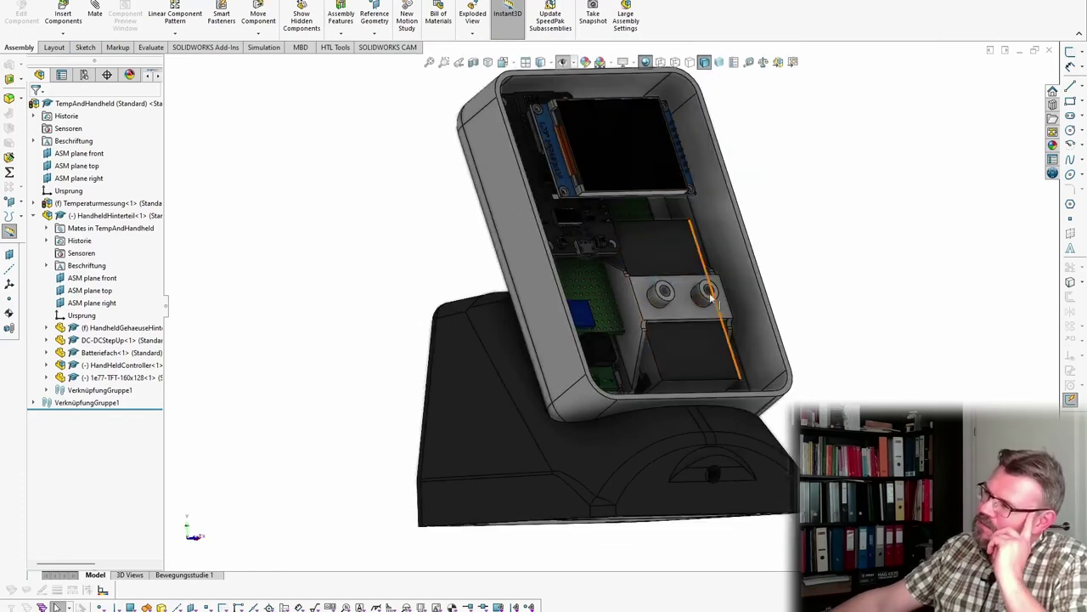
- Examine the display, controller, step-up converter and battery compartment inside the open handheld rear housing on its base
{"action": "middle_click_drag", "start_coordinate": [710, 297], "coordinate": [687, 358]}
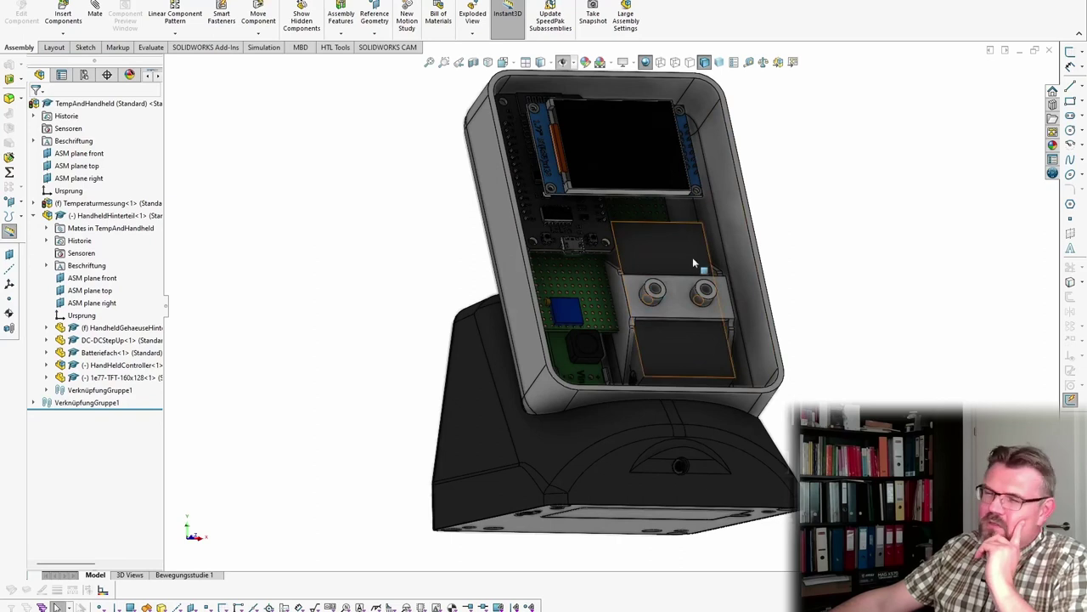
{"action": "middle_click_drag", "start_coordinate": [712, 298], "coordinate": [615, 366]}
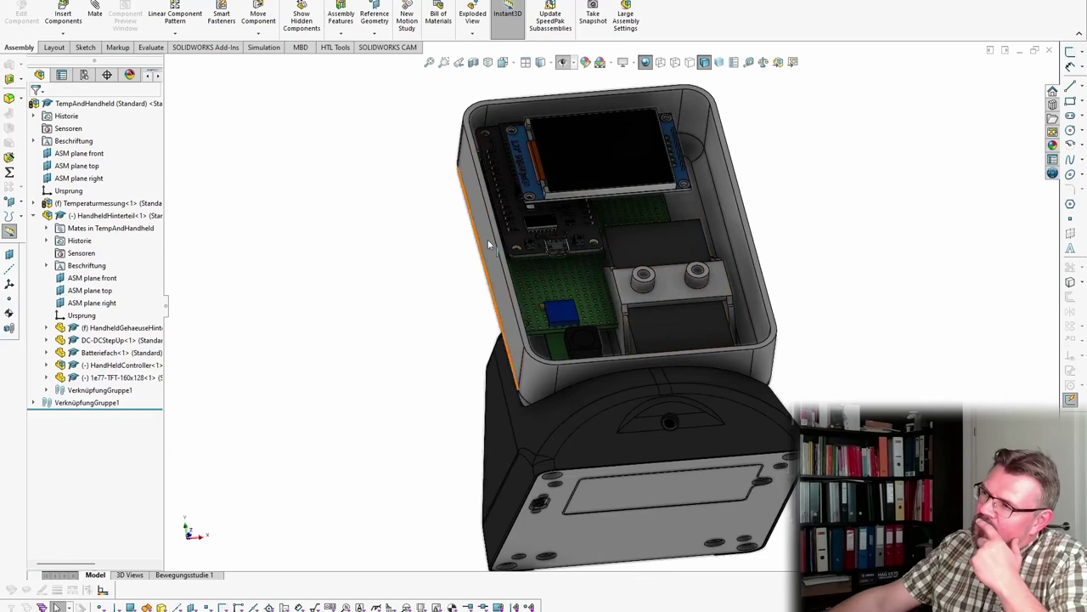
{"action": "middle_click_drag", "start_coordinate": [685, 331], "coordinate": [630, 255]}
{"action": "scroll", "coordinate": [619, 296], "scroll_direction": "down", "scroll_amount": 5}
{"action": "scroll", "coordinate": [602, 307], "scroll_direction": "down", "scroll_amount": 3}
{"action": "scroll", "coordinate": [572, 386], "scroll_direction": "up", "scroll_amount": 6}
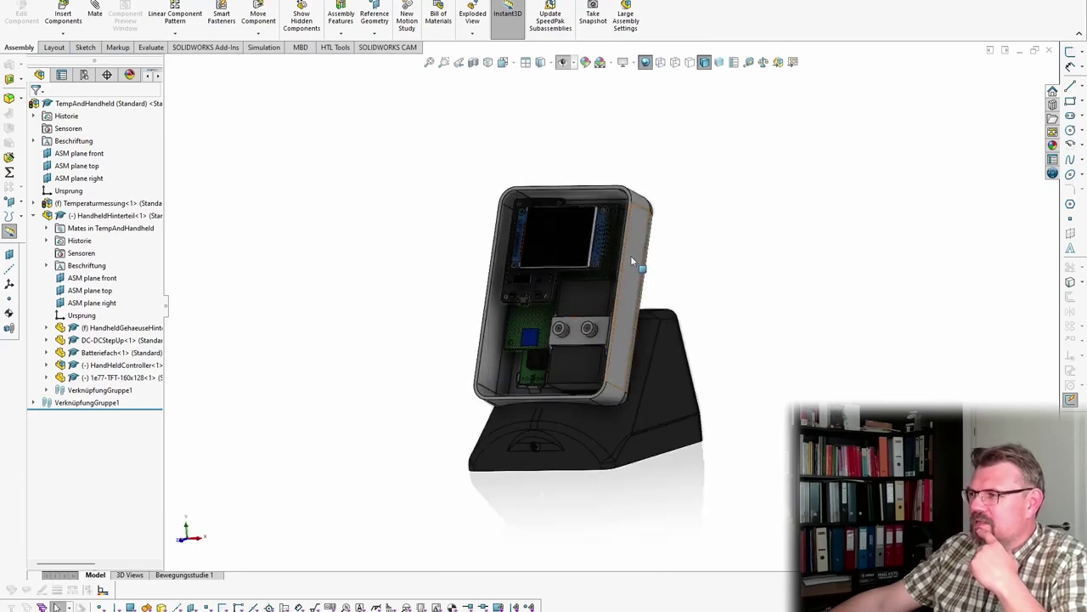
- Select the side face of HandheldGehaeuseHinten and inspect how the handheld rests against the base housing, ending in side view
{"action": "left_click", "coordinate": [630, 254]}
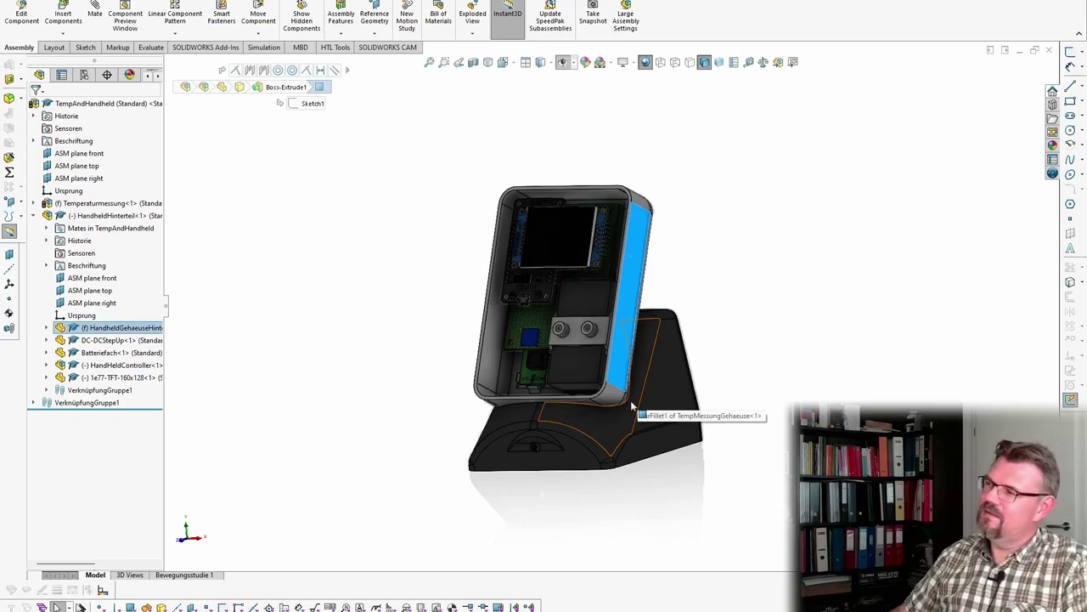
{"action": "scroll", "coordinate": [580, 403], "scroll_direction": "down", "scroll_amount": 5}
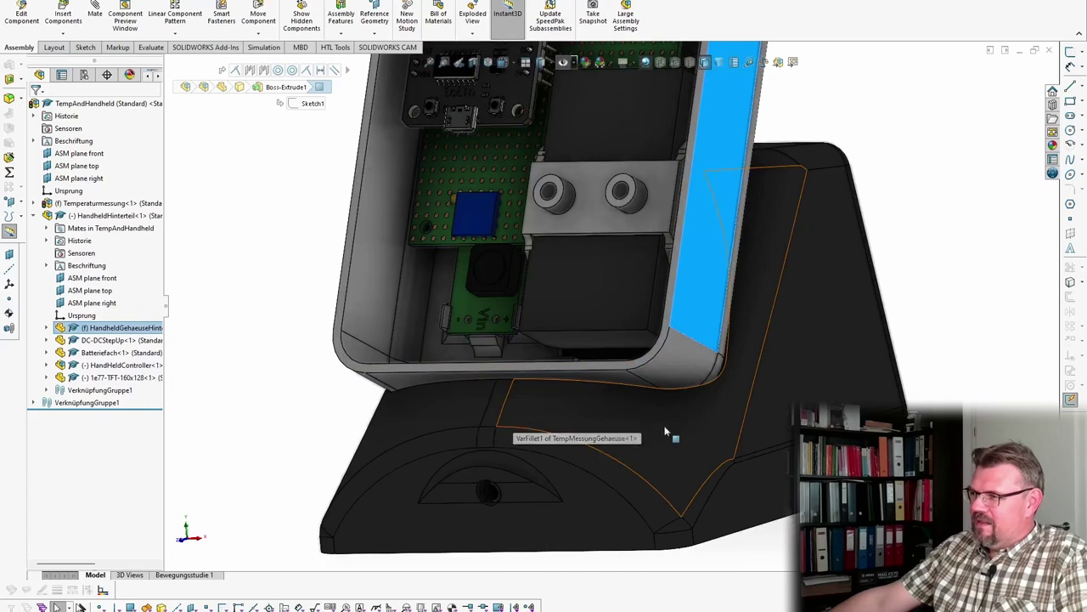
{"action": "middle_click_drag", "start_coordinate": [629, 420], "coordinate": [593, 417]}
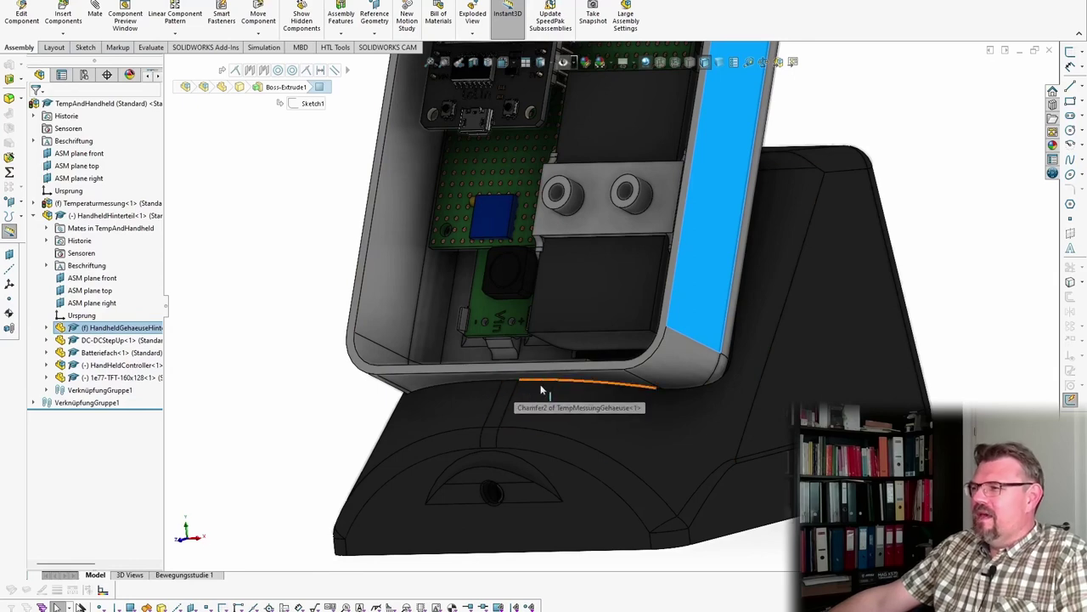
{"action": "middle_click_drag", "start_coordinate": [529, 336], "coordinate": [596, 392]}
{"action": "scroll", "coordinate": [601, 384], "scroll_direction": "up", "scroll_amount": 4}
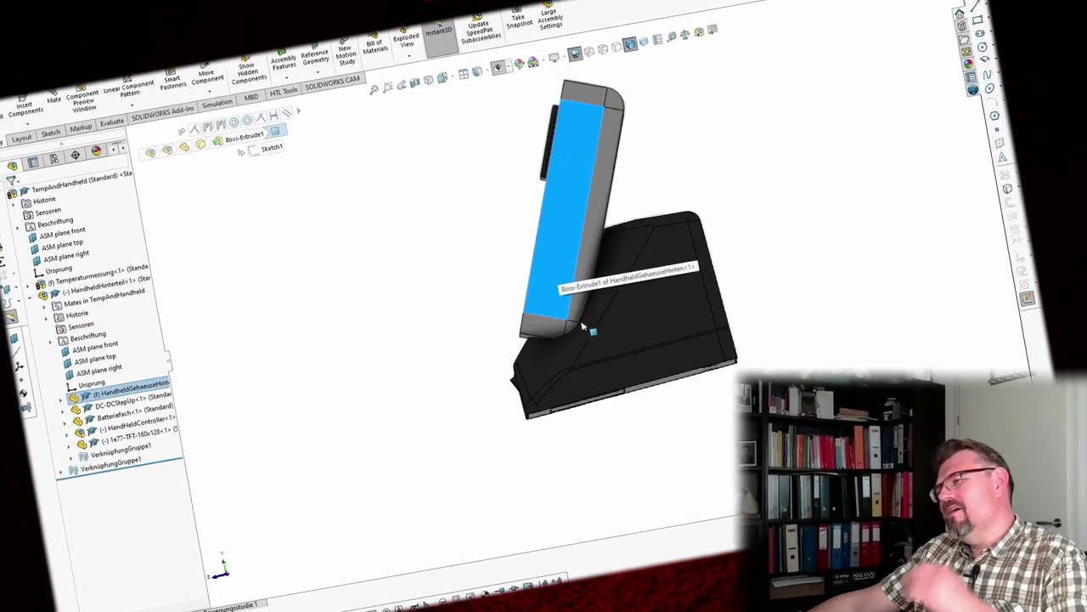
{"action": "middle_click_drag", "start_coordinate": [582, 326], "coordinate": [440, 293]}
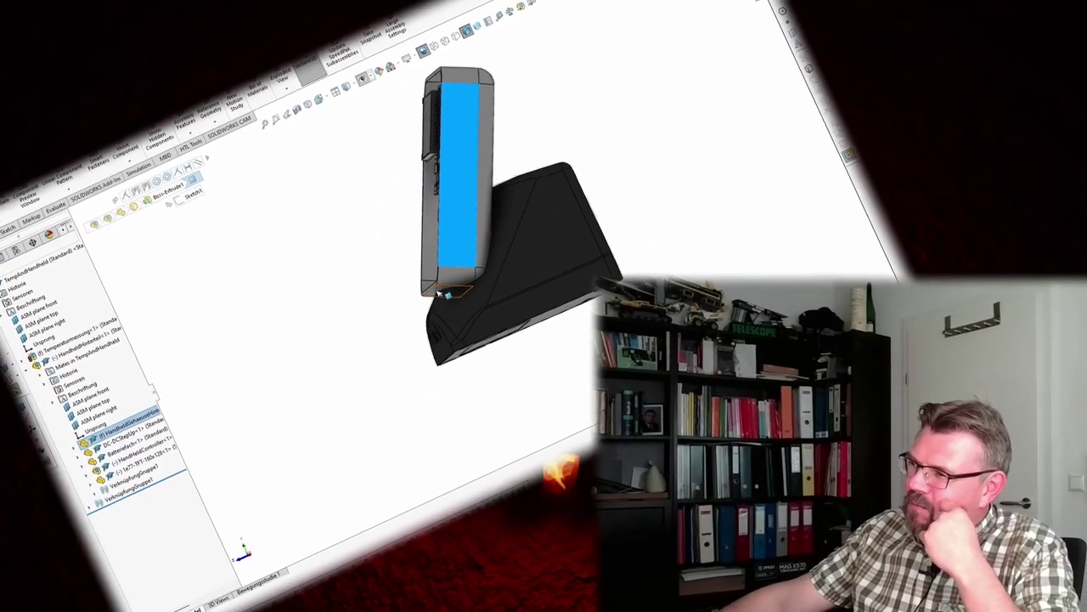